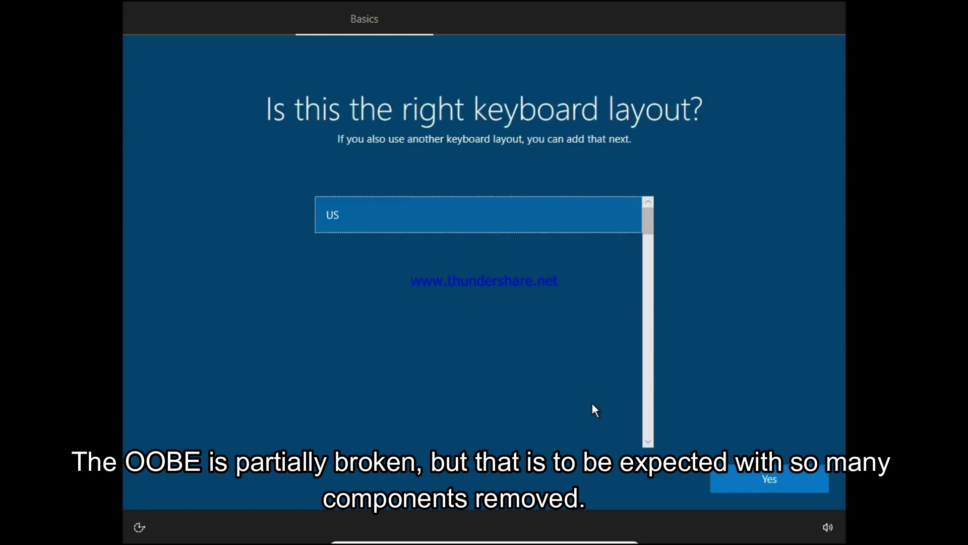
Accept the US keyboard layout and skip past the OOBEIDPS network setup error.
scroll(405, 336, "down", 1)
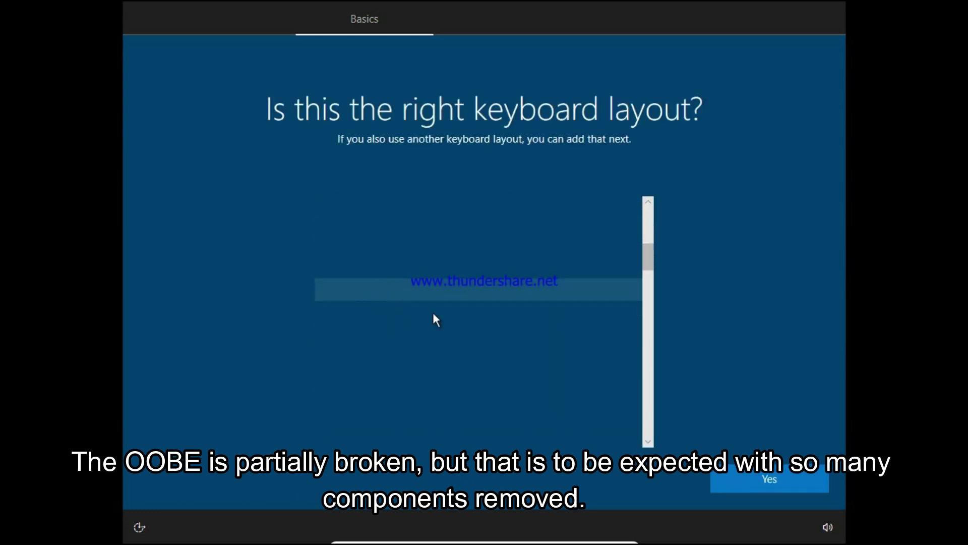
scroll(406, 298, "up", 1)
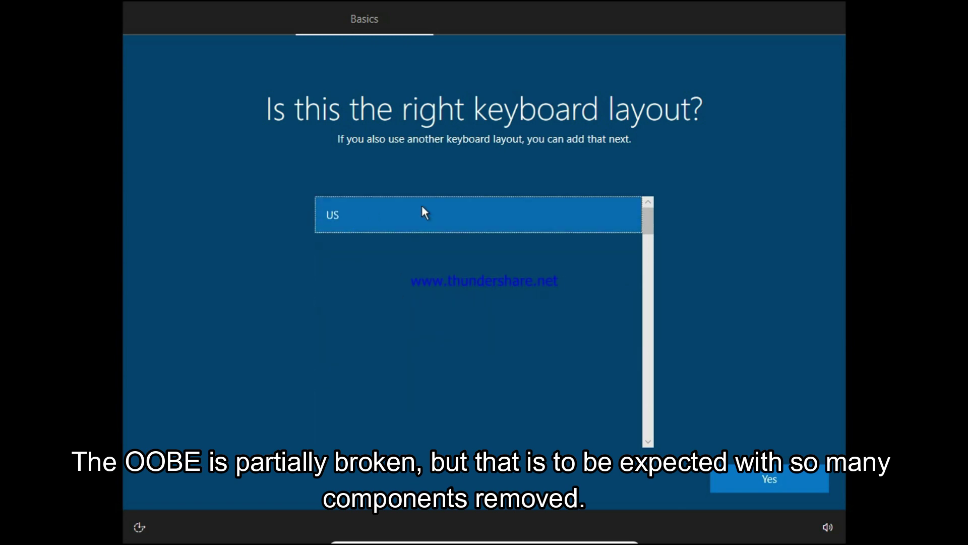
left_click(762, 487)
left_click(787, 487)
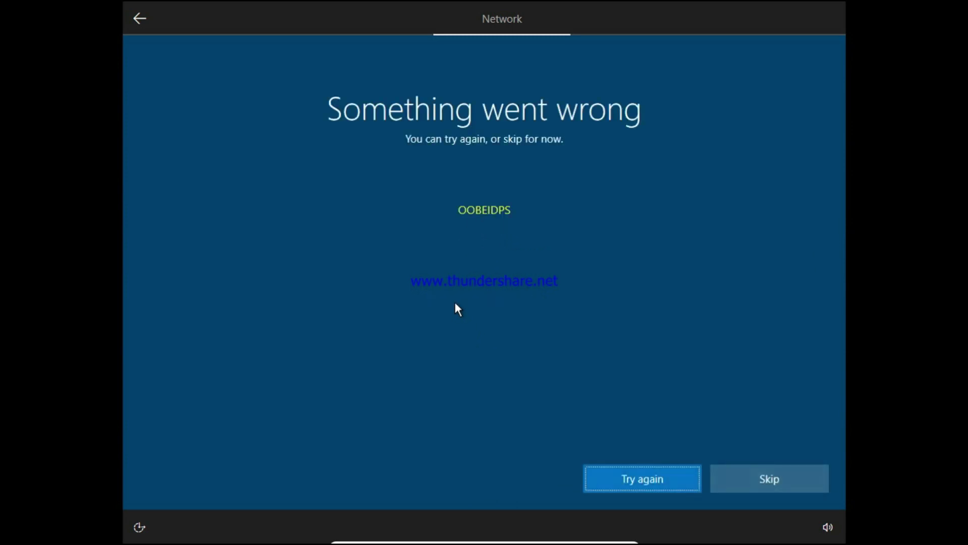
left_click(779, 481)
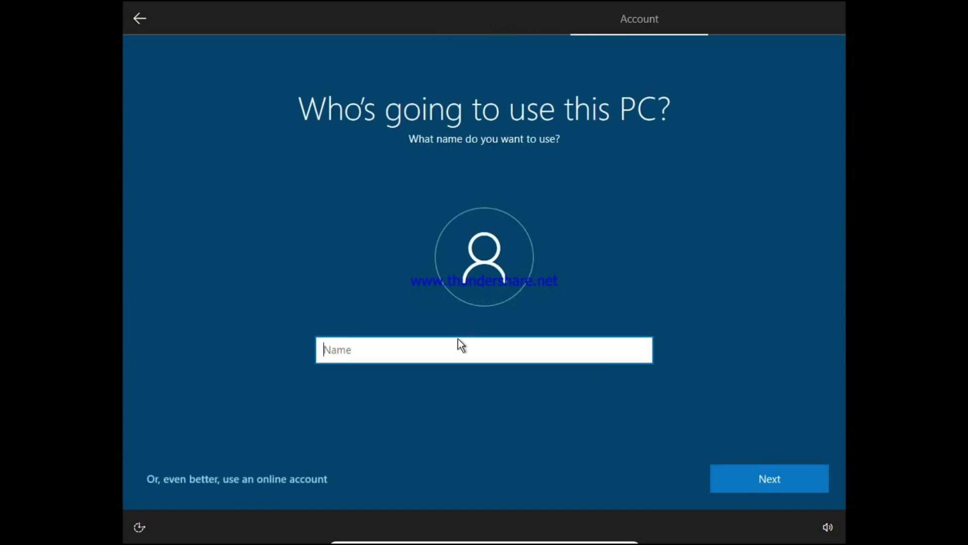
Create a local user account named All Windows Expert and continue to the privacy settings.
type("All")
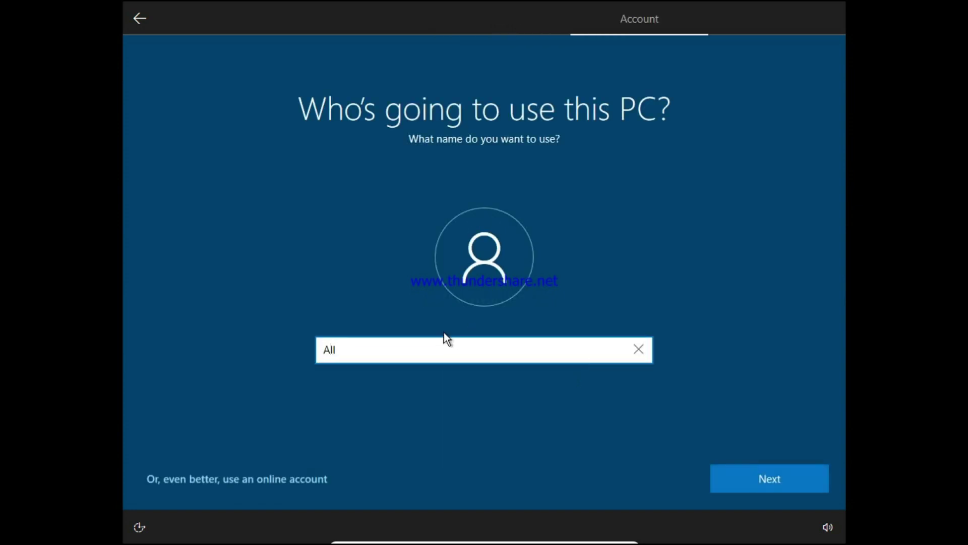
type(" Window")
key("BackSpace")
type("Windows Expert")
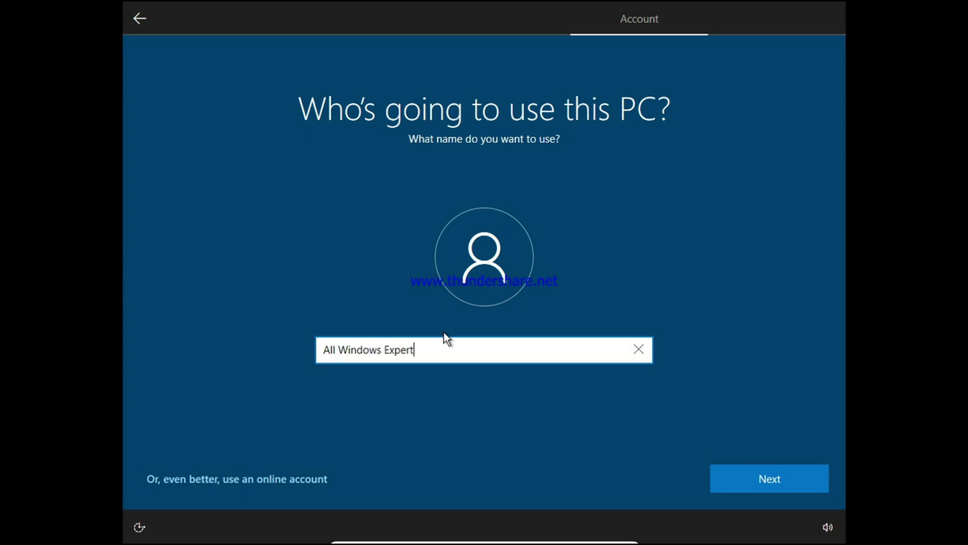
left_click(756, 485)
key("Return")
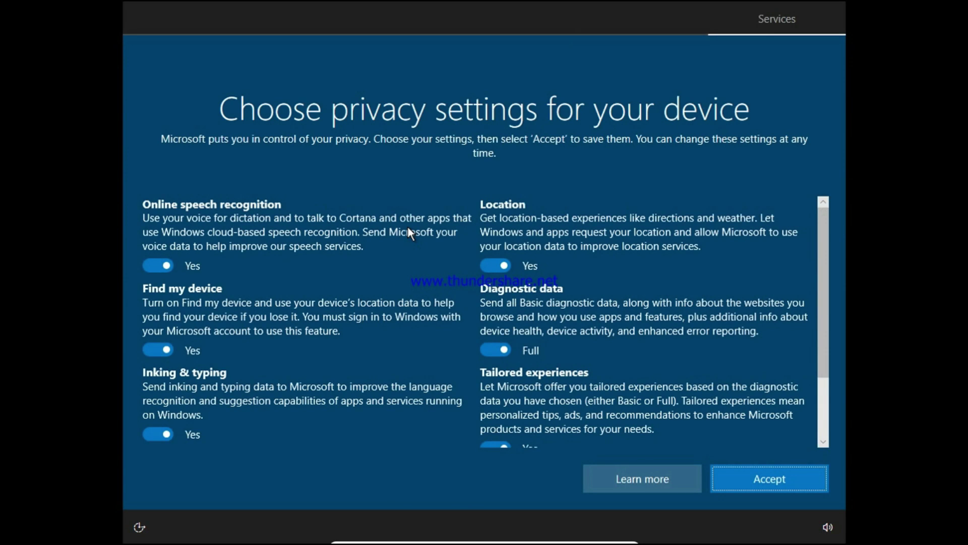
Turn off speech recognition, location, Find my device, inking, tailored experiences and advertising ID, set diagnostic data to Basic, and accept the privacy settings.
left_click(158, 265)
left_click(496, 266)
left_click(161, 364)
left_click(496, 364)
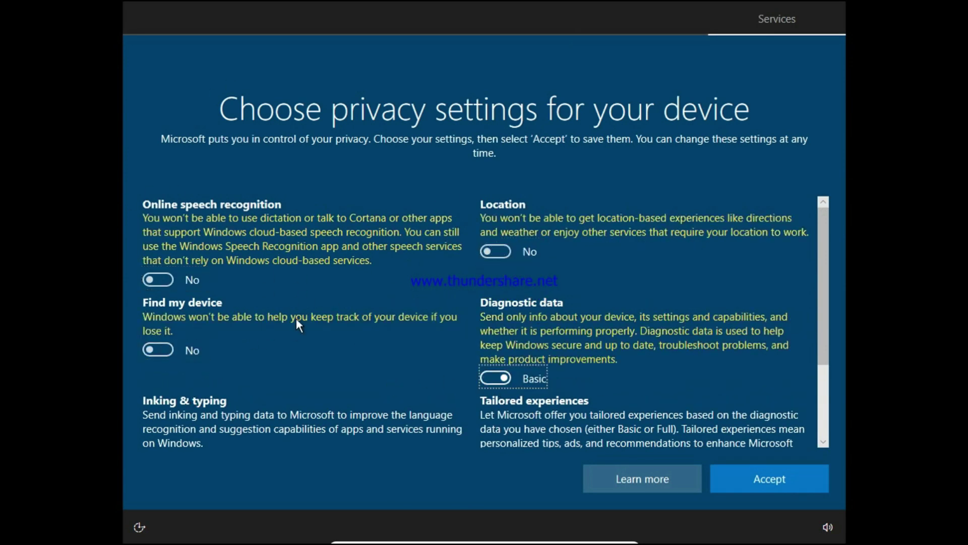
scroll(204, 342, "down", 3)
left_click(159, 350)
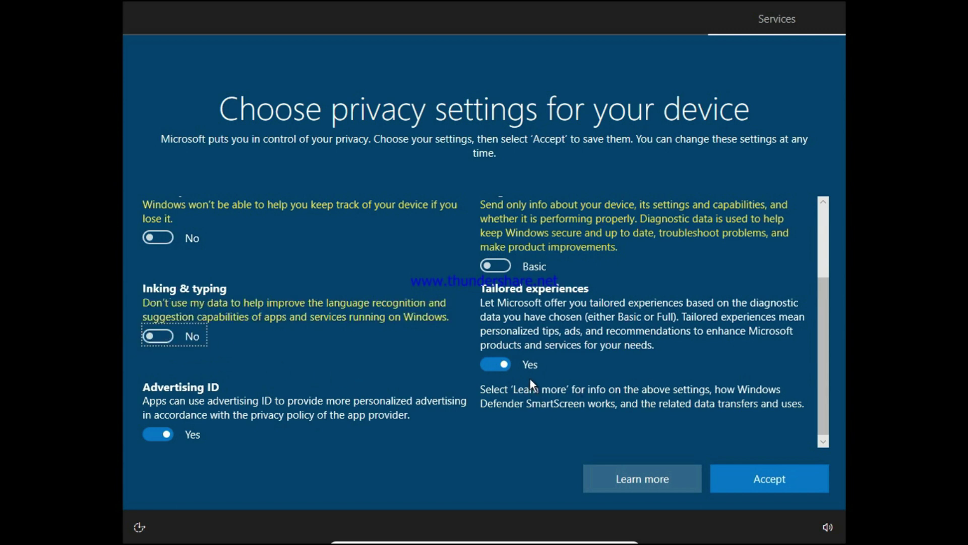
left_click(496, 364)
left_click(159, 432)
scroll(478, 284, "up", 3)
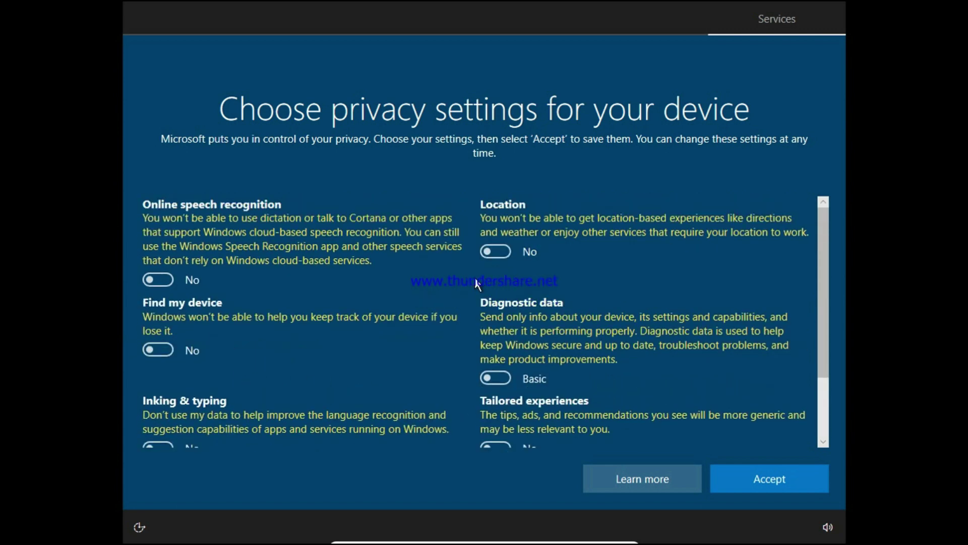
left_click(764, 482)
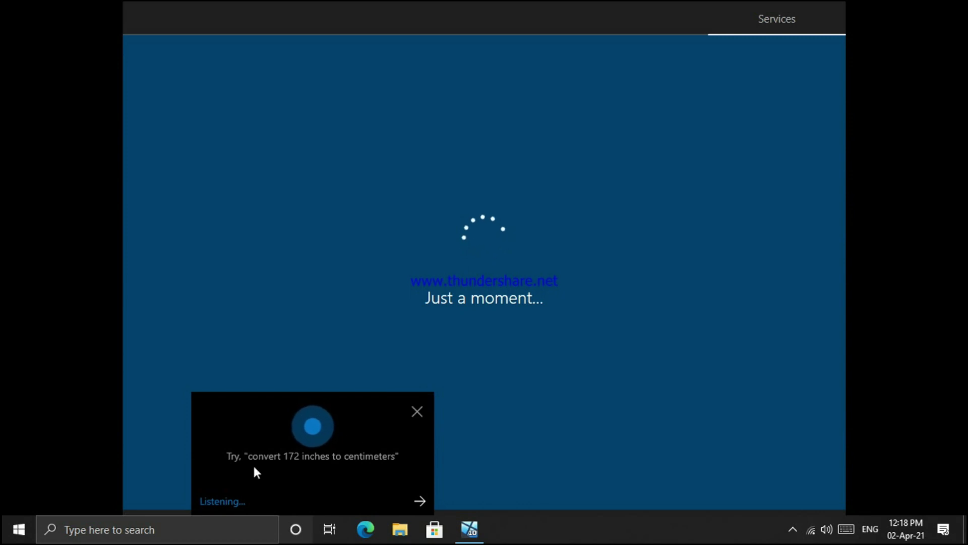
Dismiss the Cortana listening popup and decline making the PC discoverable on the network.
left_click(415, 412)
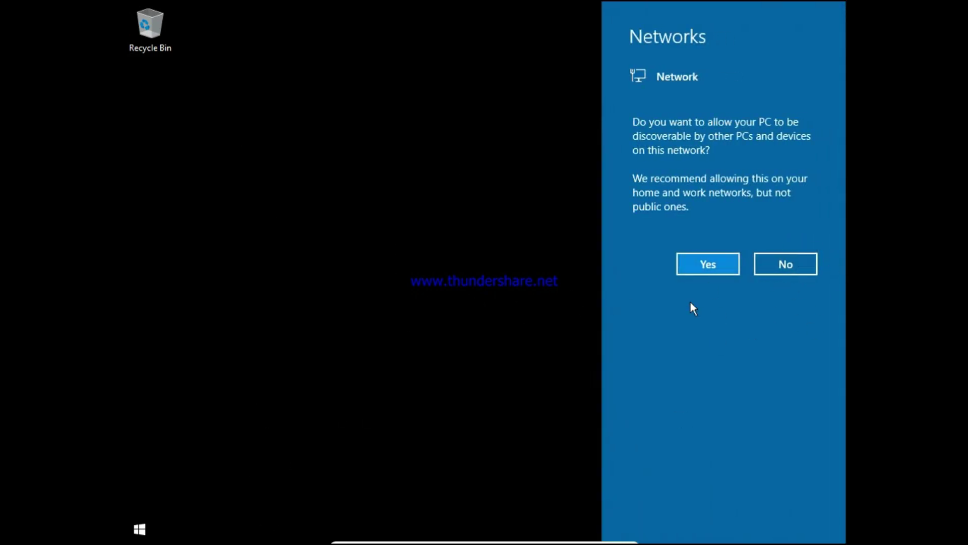
left_click(786, 264)
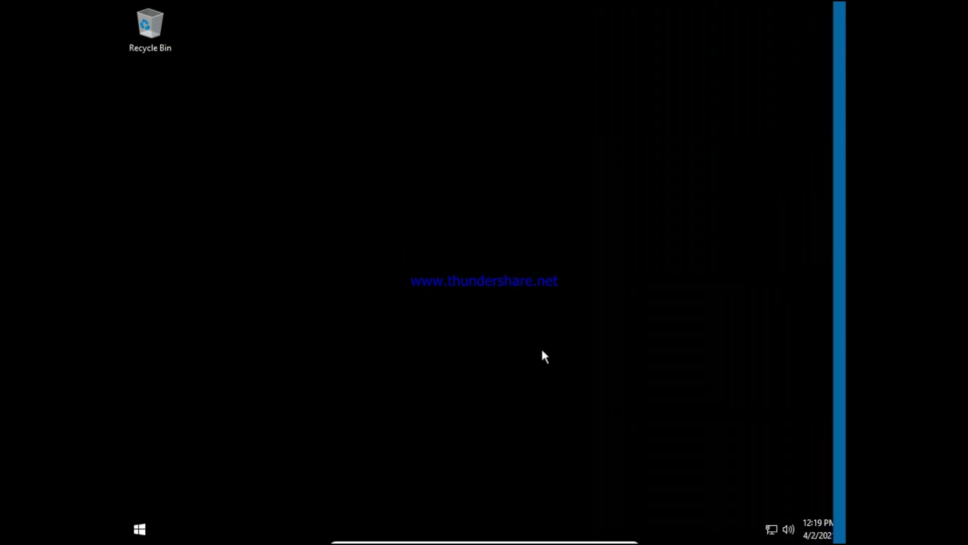
right_click(319, 159)
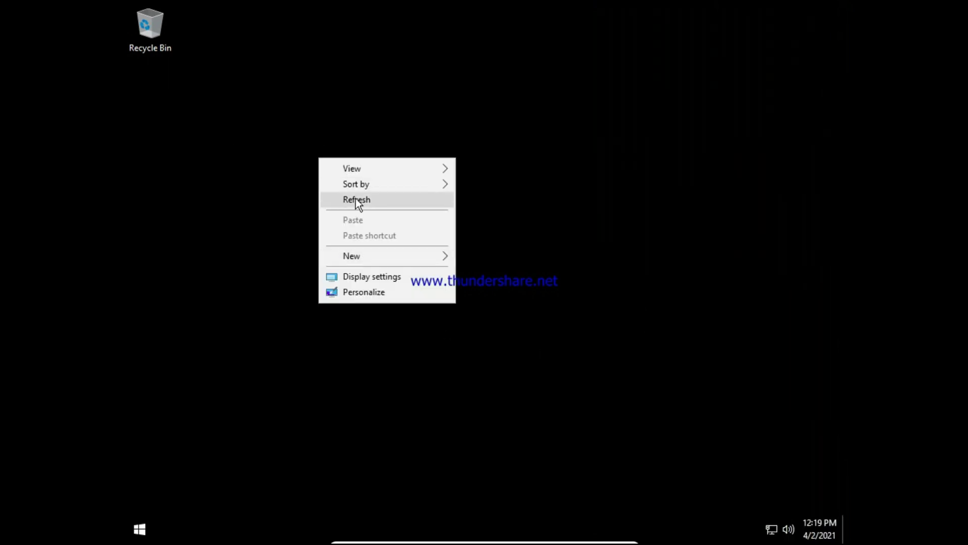
right_click(336, 147)
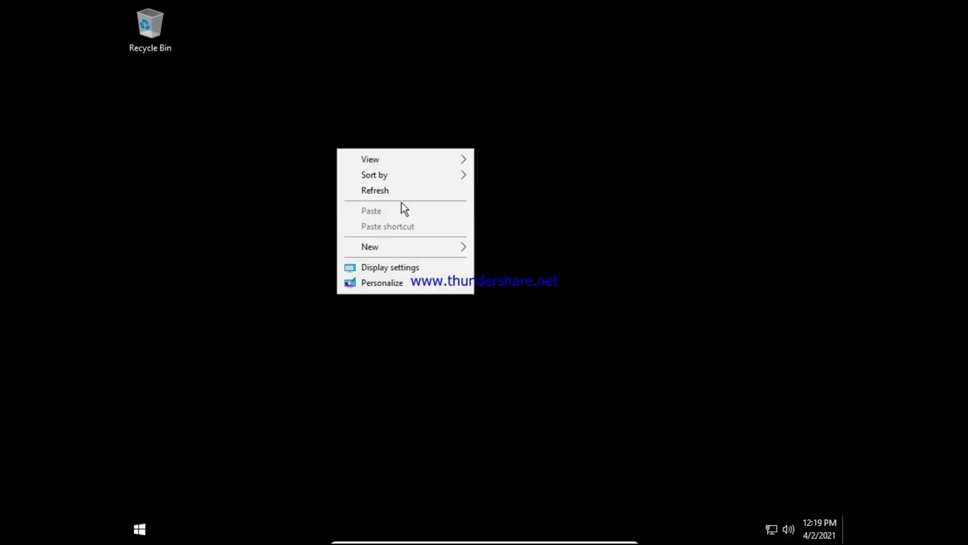
left_click(445, 191)
right_click(440, 167)
left_click(502, 215)
right_click(425, 171)
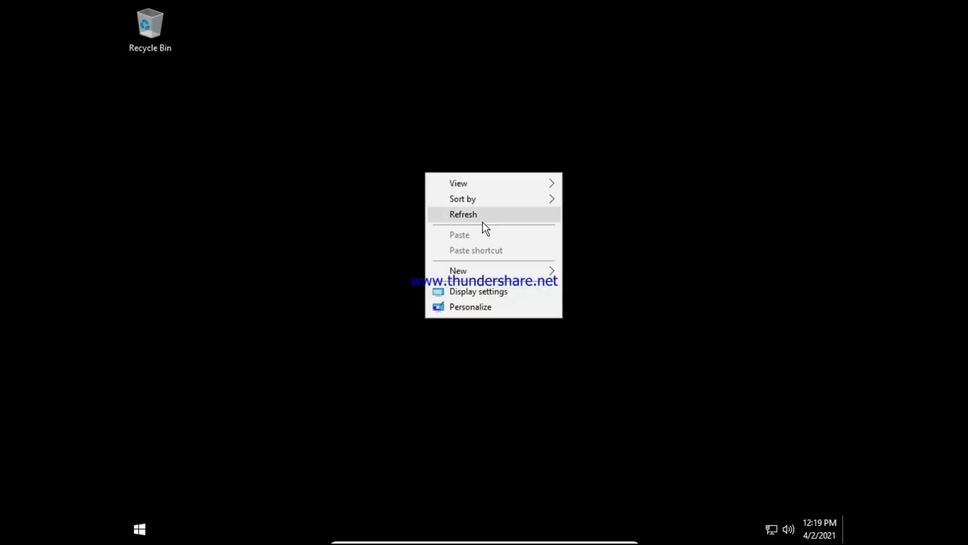
left_click(482, 218)
right_click(417, 163)
left_click(454, 206)
right_click(405, 138)
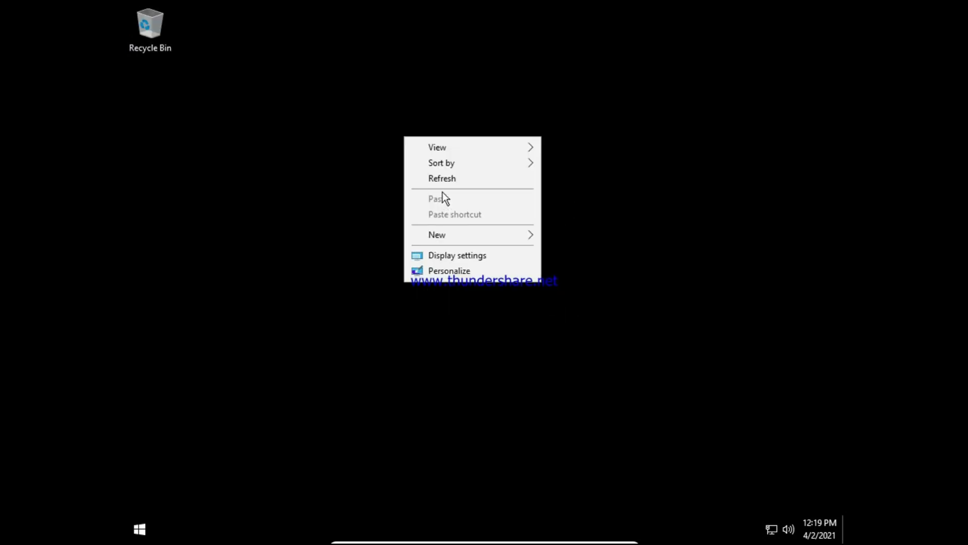
left_click(427, 176)
right_click(426, 166)
left_click(474, 208)
right_click(433, 152)
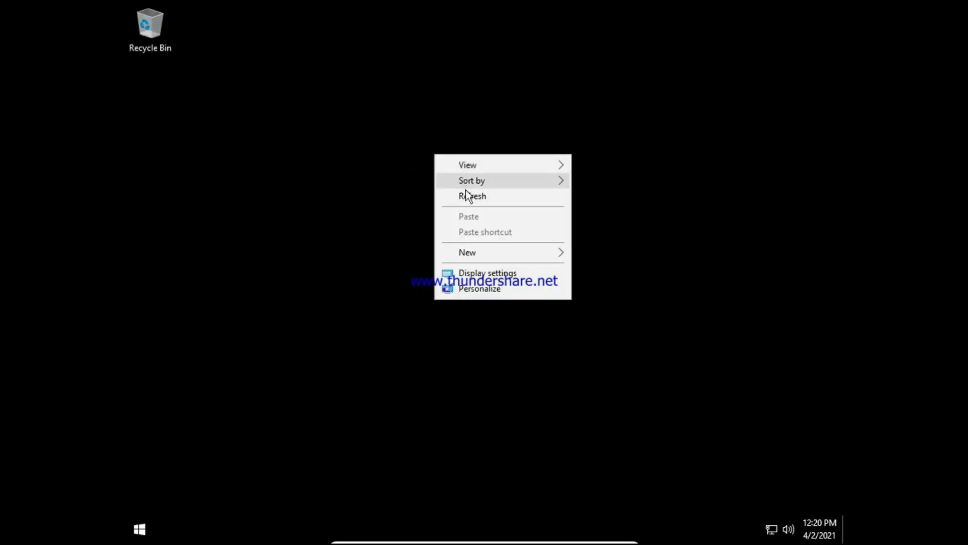
left_click(464, 195)
right_click(208, 67)
left_click(265, 106)
View the desktop's Background personalization page in a maximized Settings window, and close it.
right_click(266, 104)
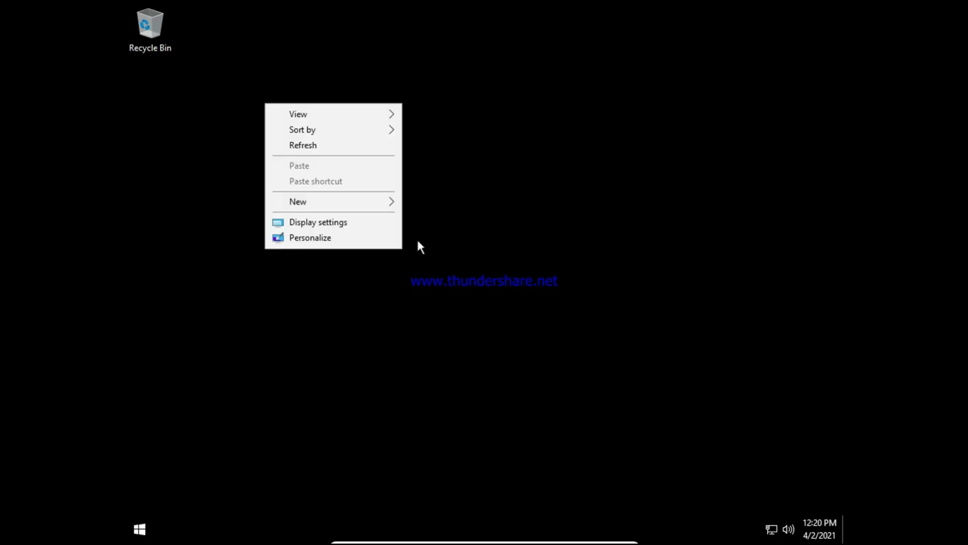
left_click(383, 236)
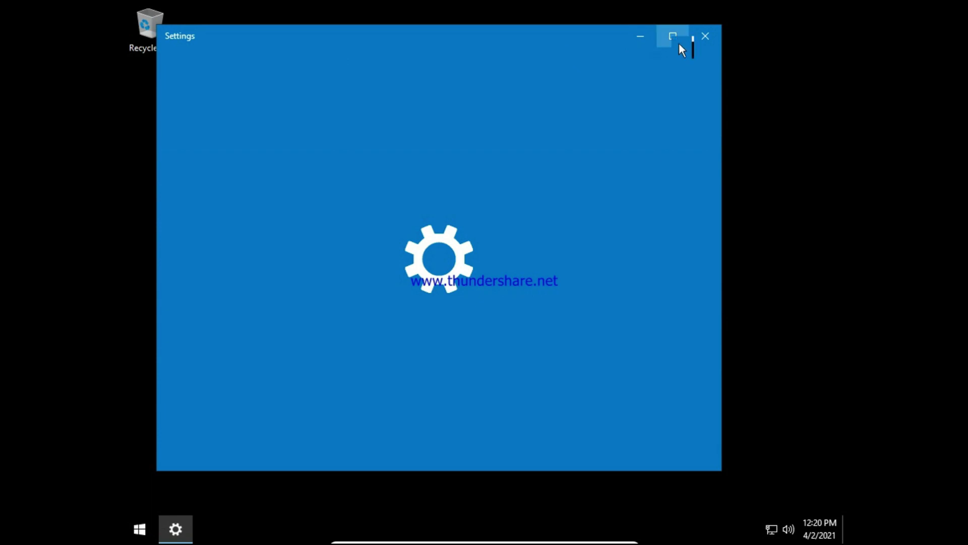
left_click(679, 44)
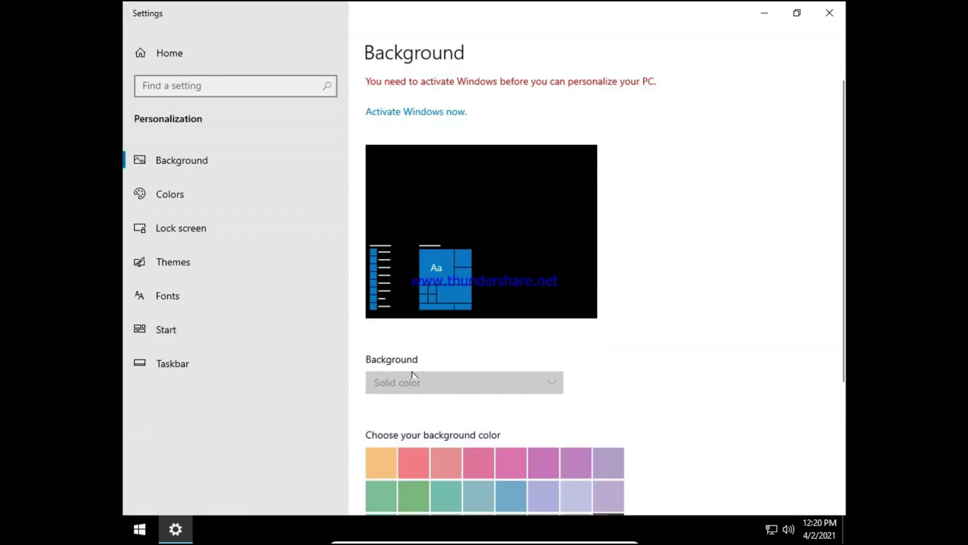
left_click(831, 13)
Look through the available screen resolutions in the display settings without changing the selection, and close Settings.
right_click(373, 177)
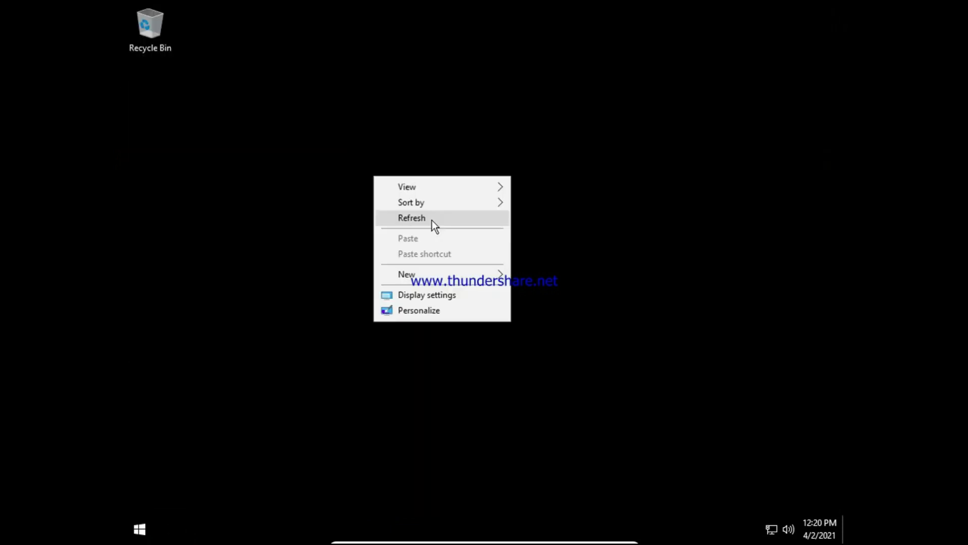
right_click(363, 141)
left_click(420, 255)
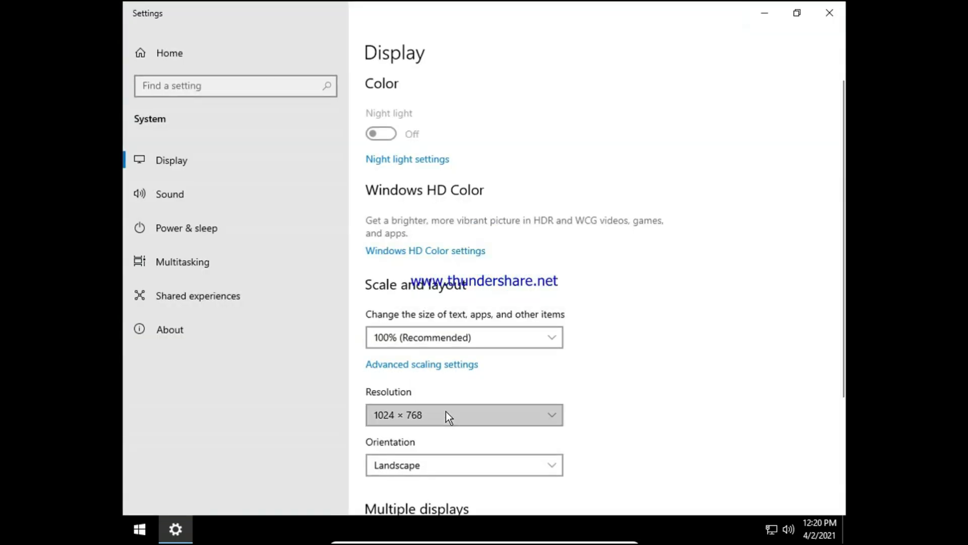
left_click(446, 412)
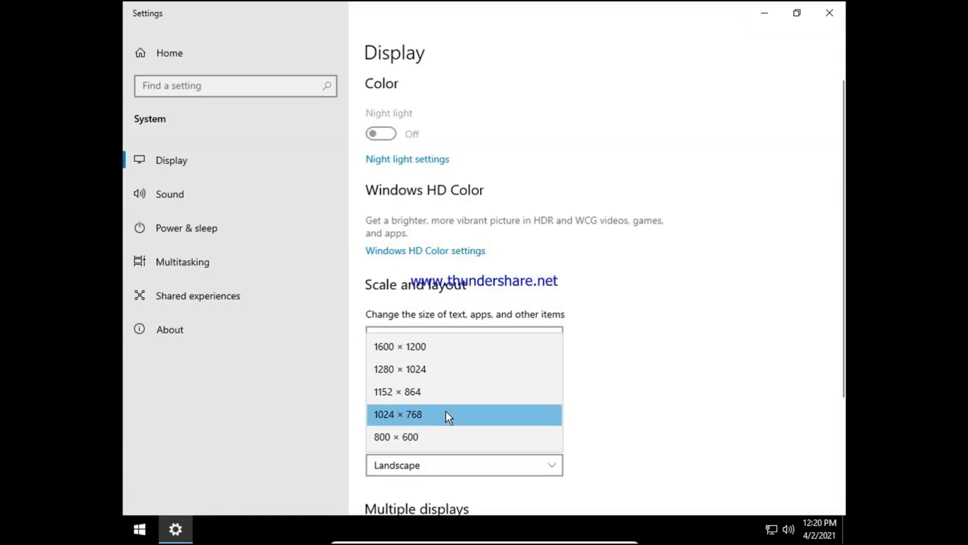
left_click(595, 353)
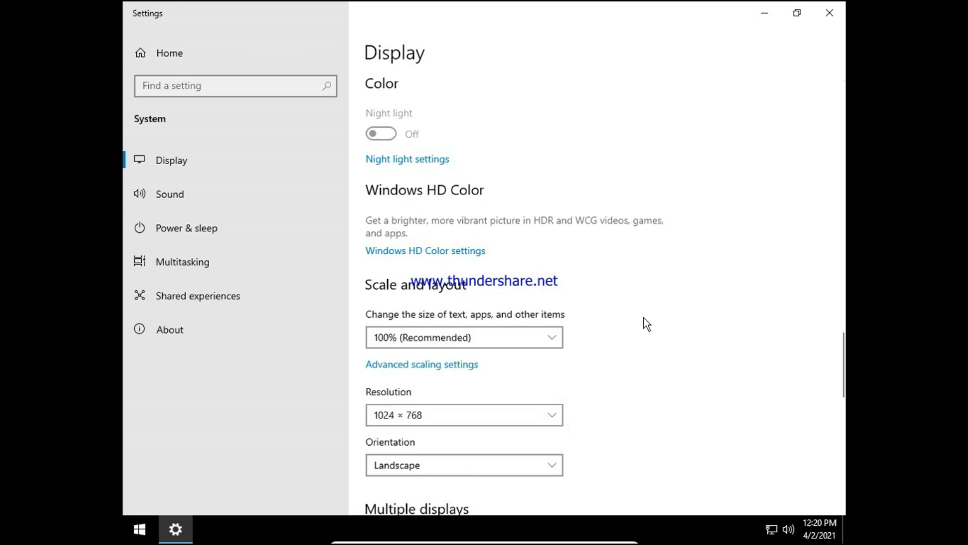
left_click(845, 14)
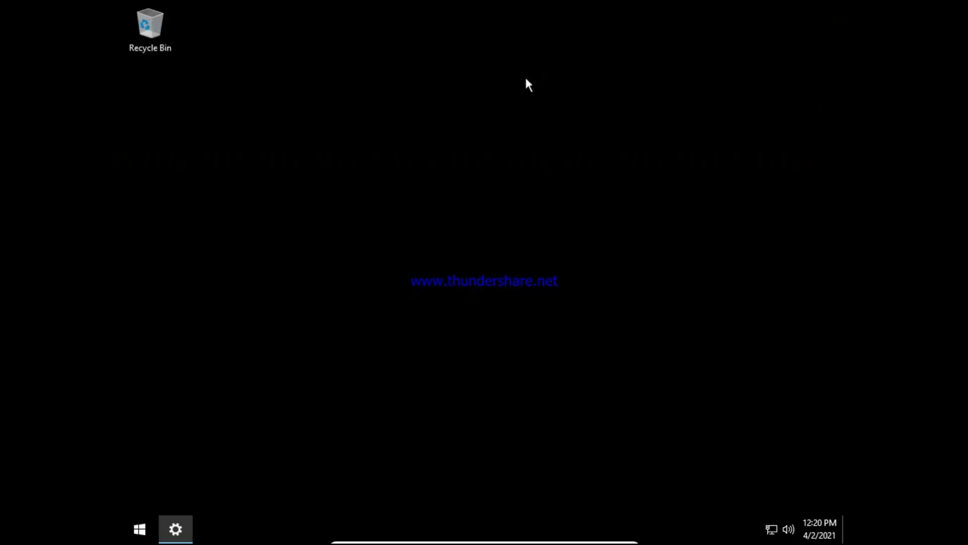
Refresh the desktop and move the Recycle Bin icon down one slot in the icon column.
right_click(524, 77)
left_click(584, 116)
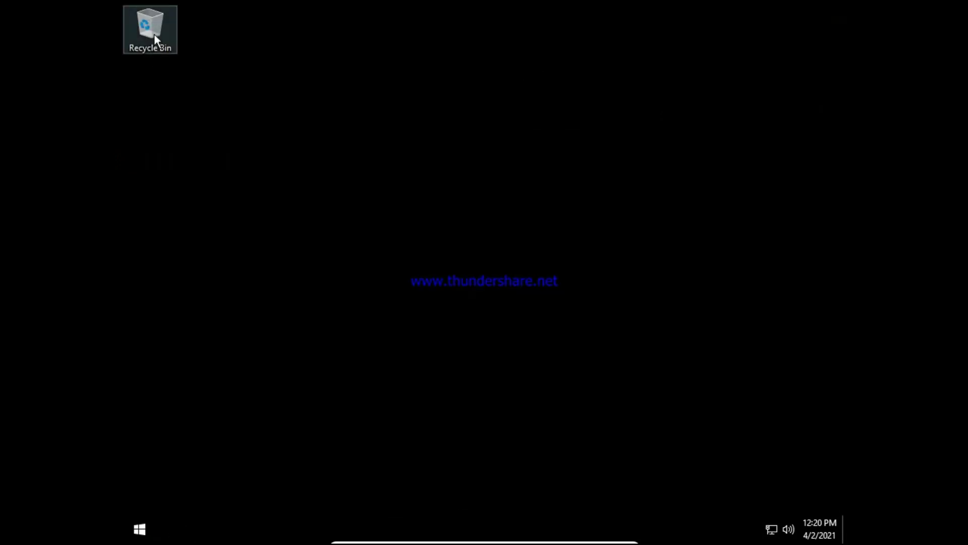
left_click_drag(153, 35, 148, 92)
Enable the Computer and User's Files desktop icons through the Themes settings, and close Settings.
right_click(354, 112)
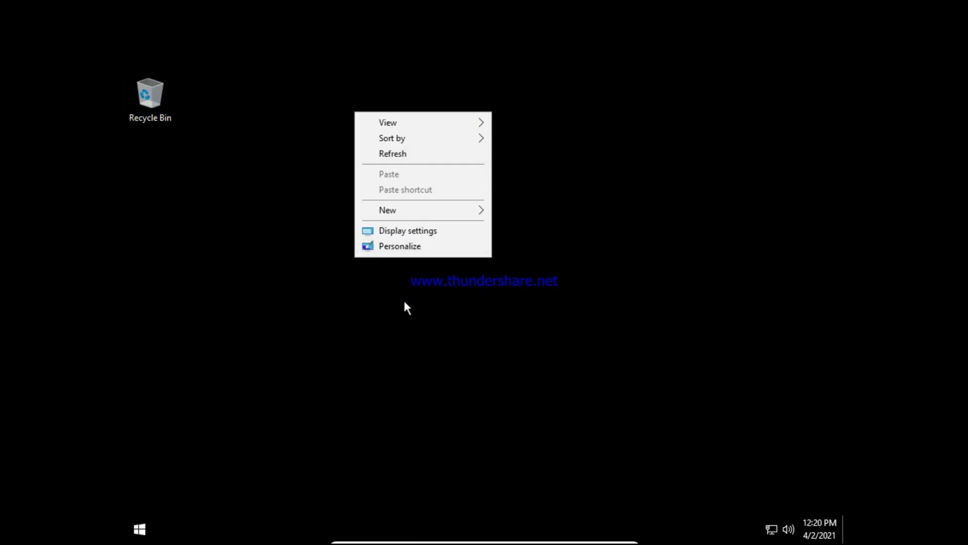
left_click(400, 244)
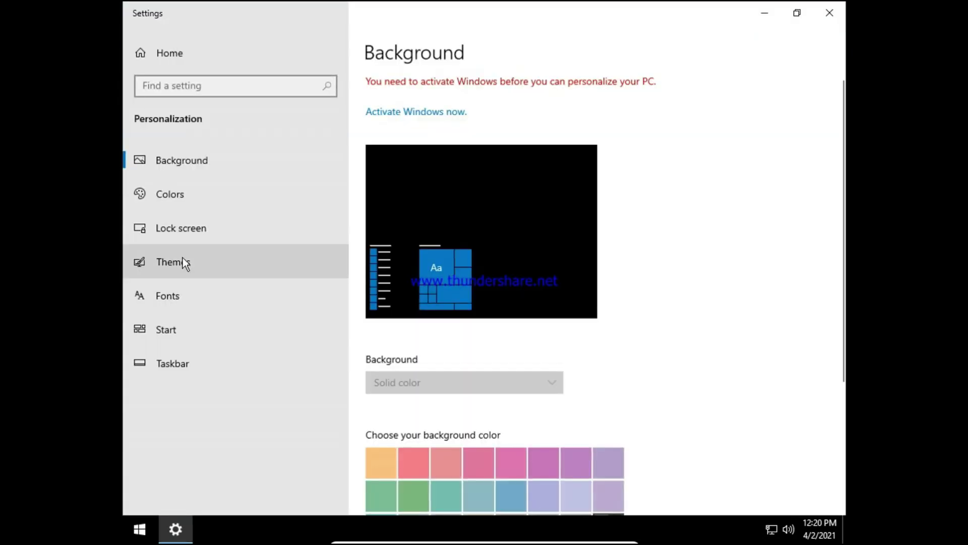
left_click(183, 262)
scroll(464, 322, "down", 3)
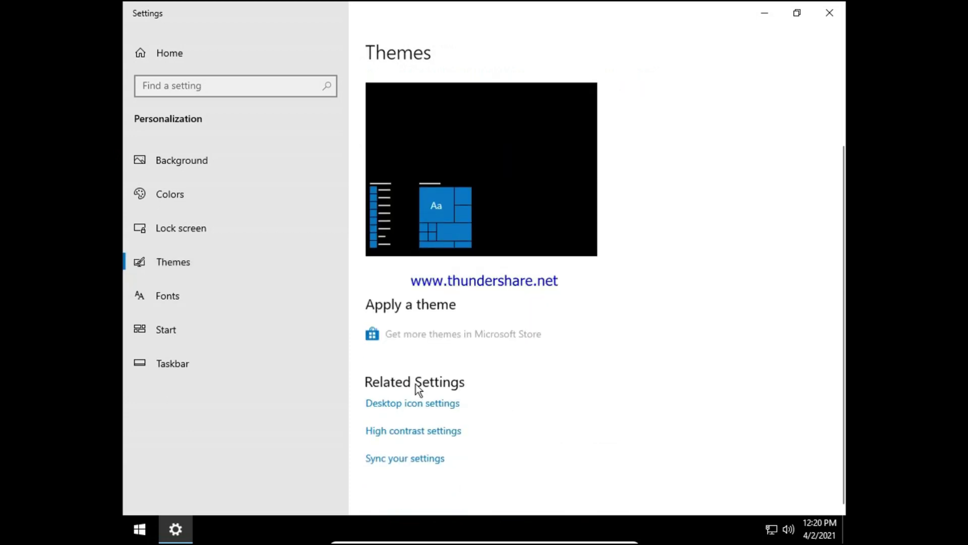
left_click(418, 404)
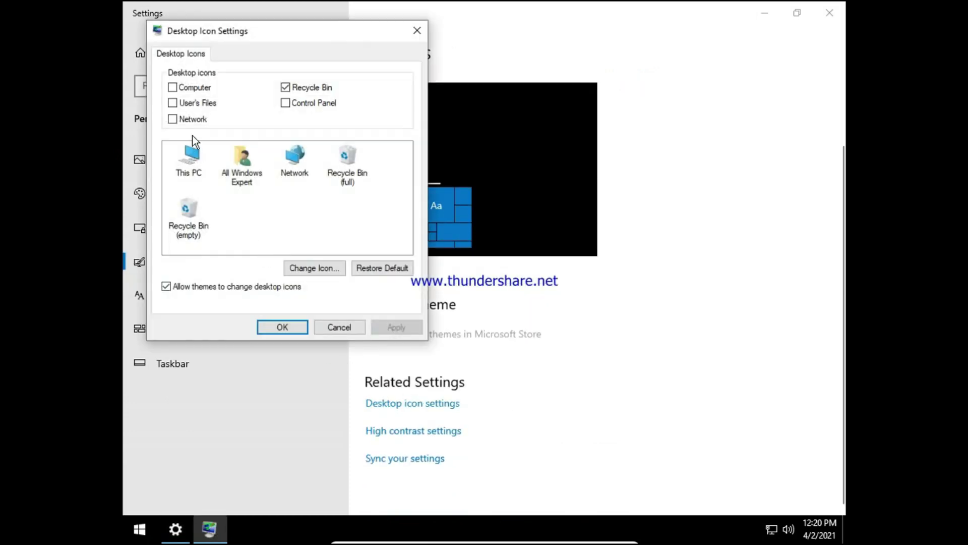
left_click(183, 90)
left_click(189, 103)
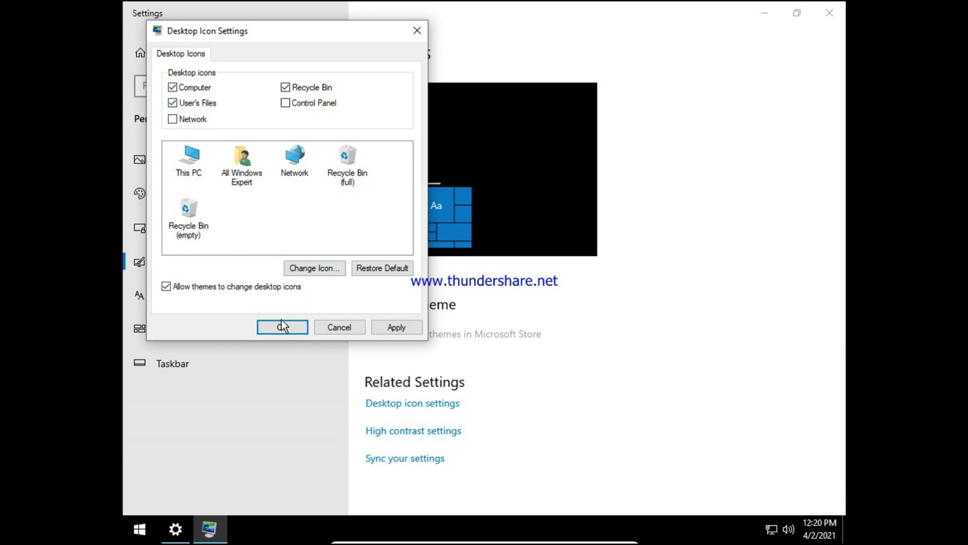
left_click(267, 325)
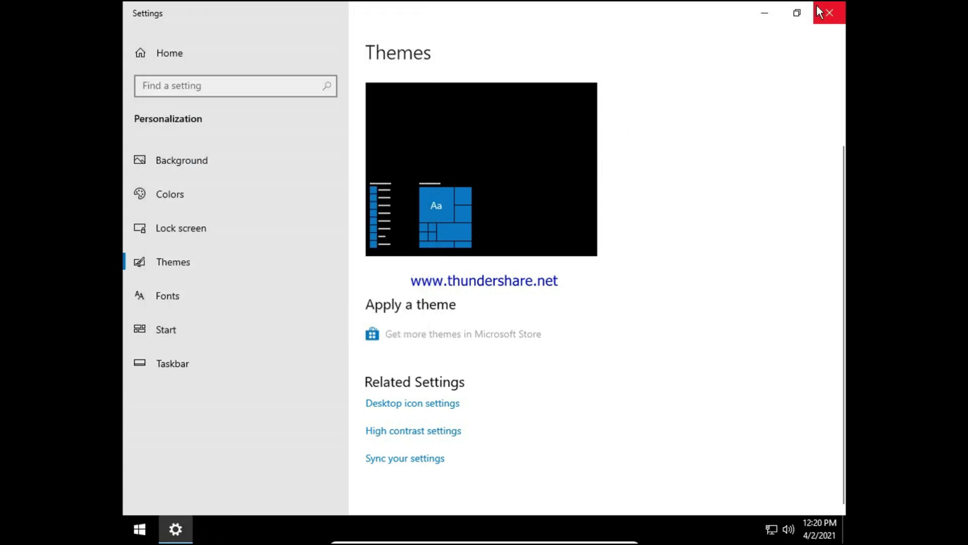
left_click(830, 12)
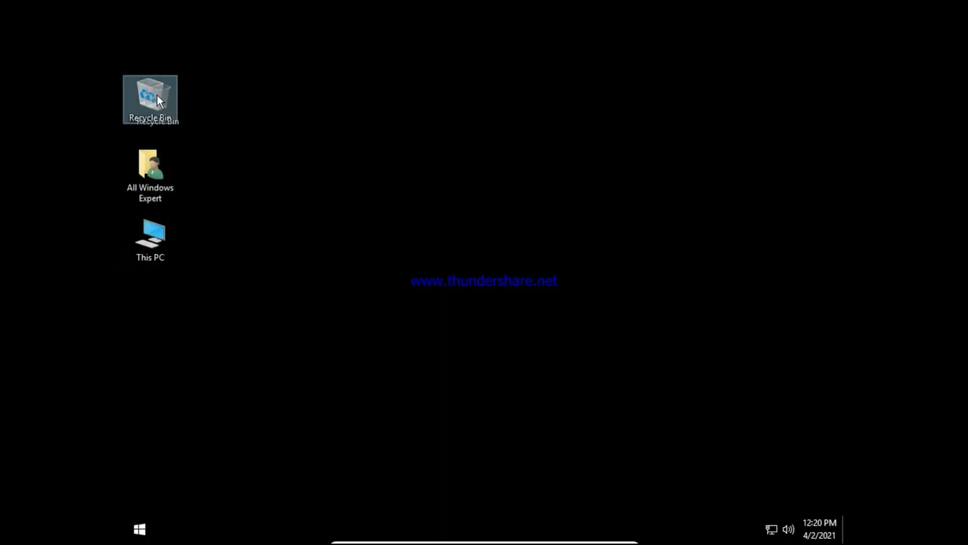
Move the This PC icon to the first desktop slot above the Recycle Bin and refresh the desktop.
left_click_drag(177, 153, 174, 75)
left_click_drag(166, 225, 168, 28)
right_click(310, 119)
left_click(349, 155)
right_click(349, 155)
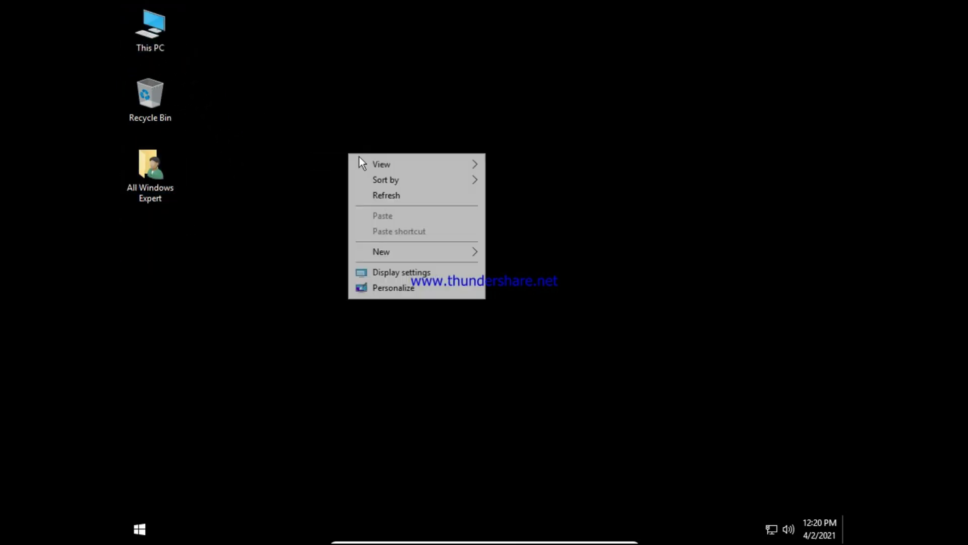
Refresh the desktop and look through the Start menu's app list, including its letter index at S.
left_click(376, 195)
left_click(140, 529)
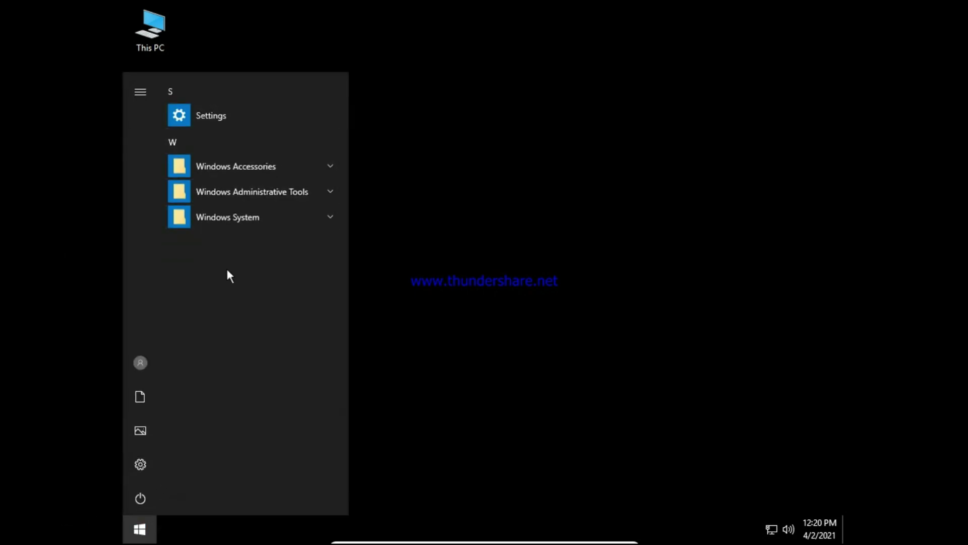
left_click(180, 86)
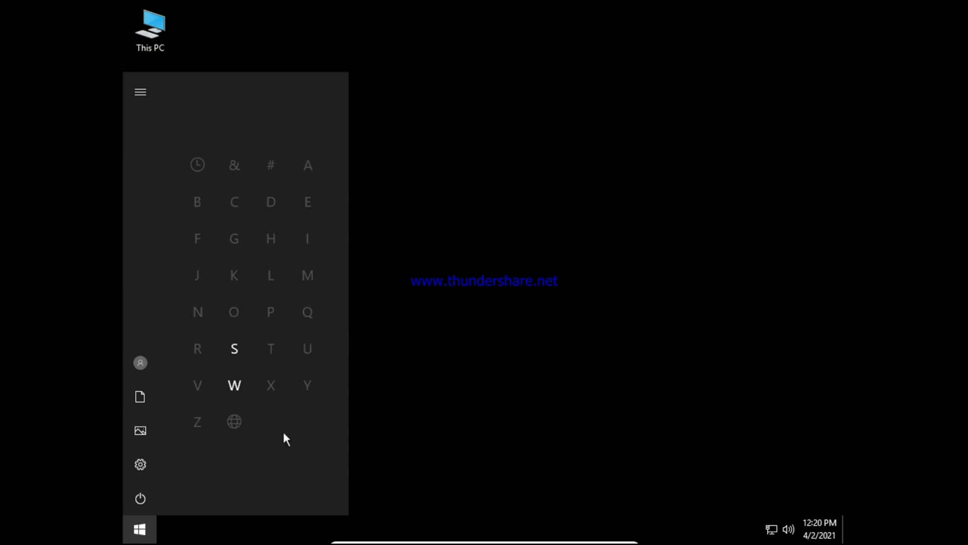
left_click(233, 346)
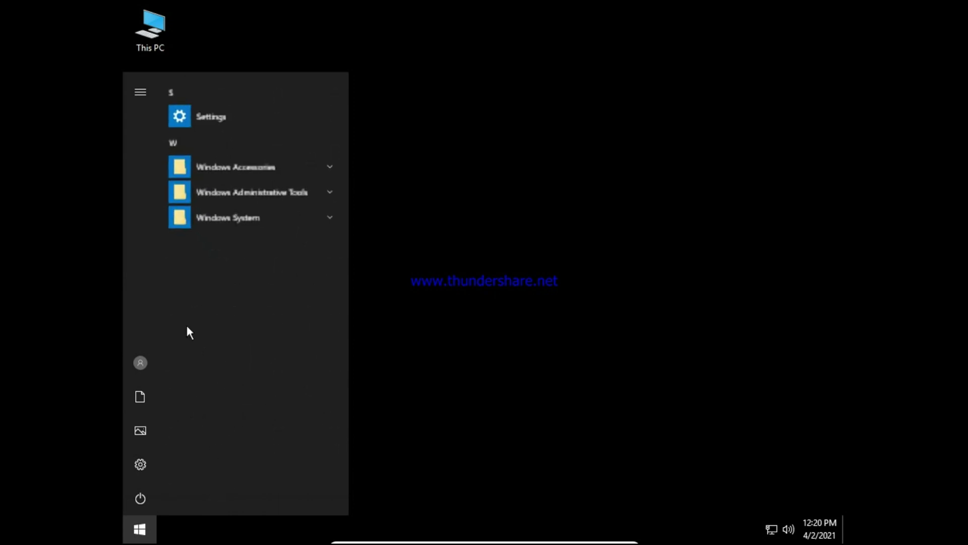
left_click(413, 295)
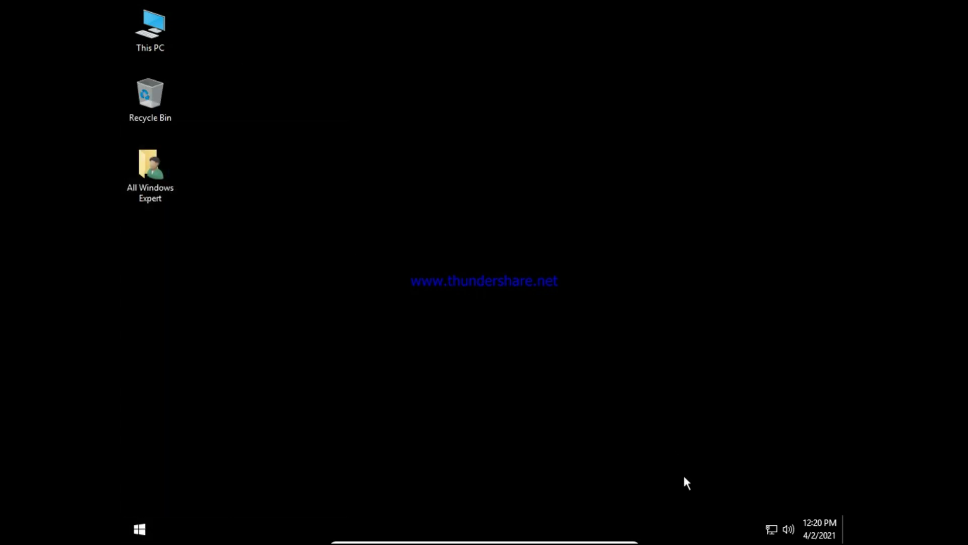
Check the calendar, speaker volume and network flyouts one by one, and look at the Start menu again without launching anything.
left_click(818, 527)
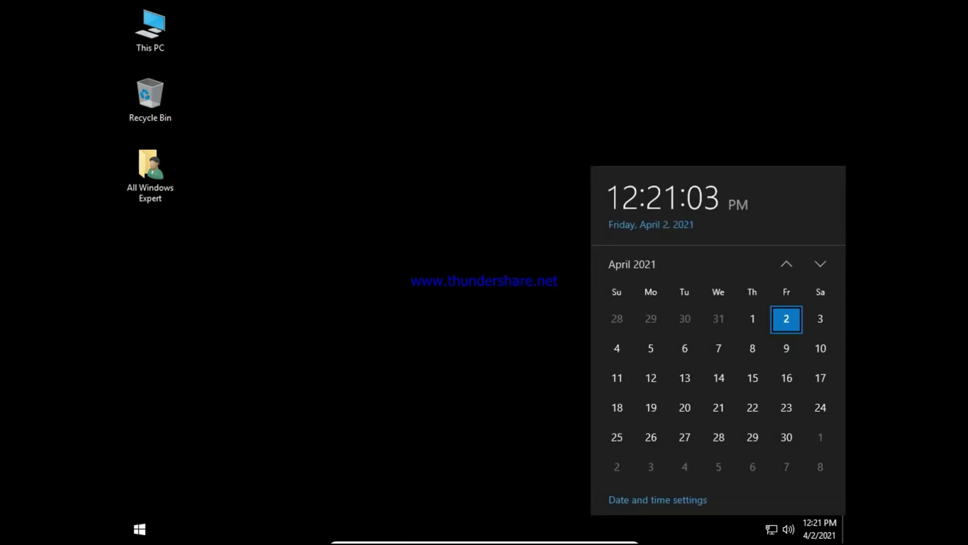
left_click(485, 433)
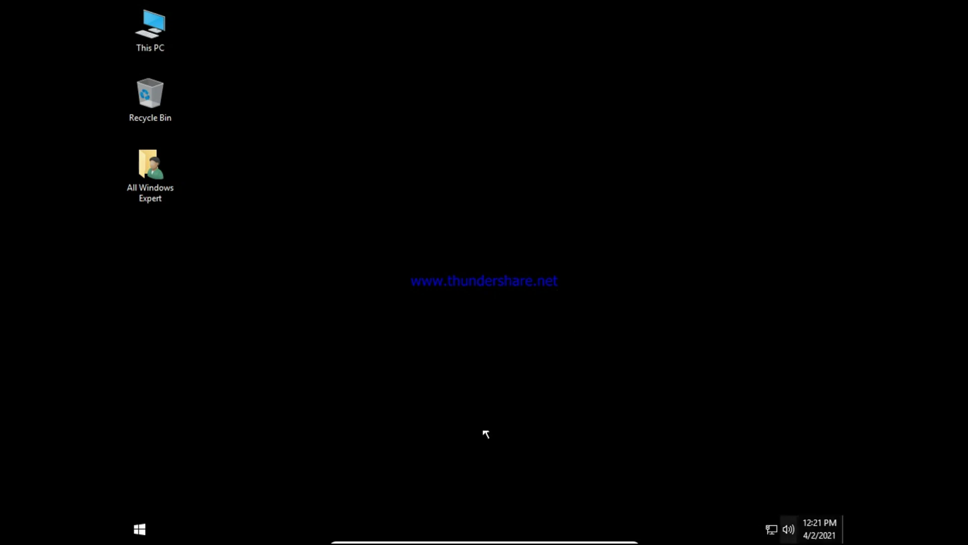
left_click(789, 528)
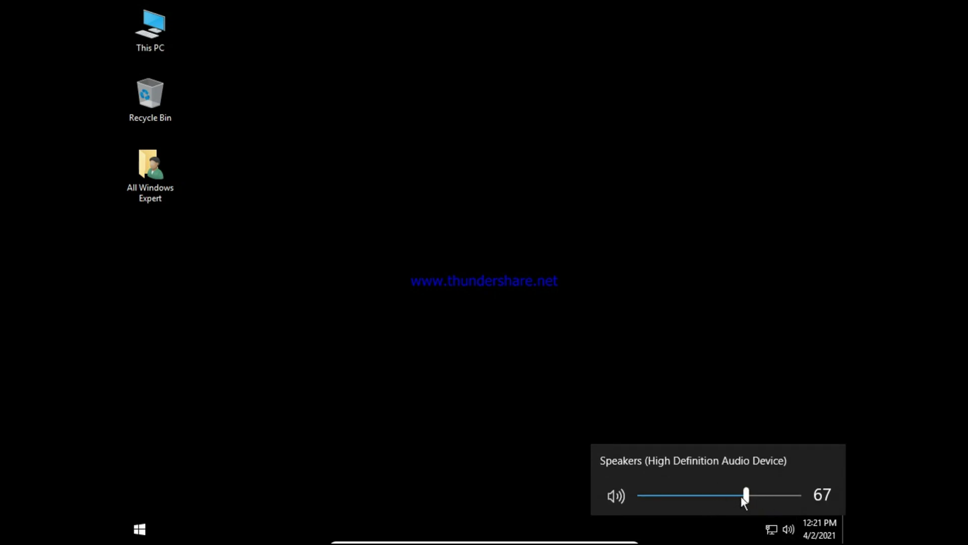
left_click(591, 272)
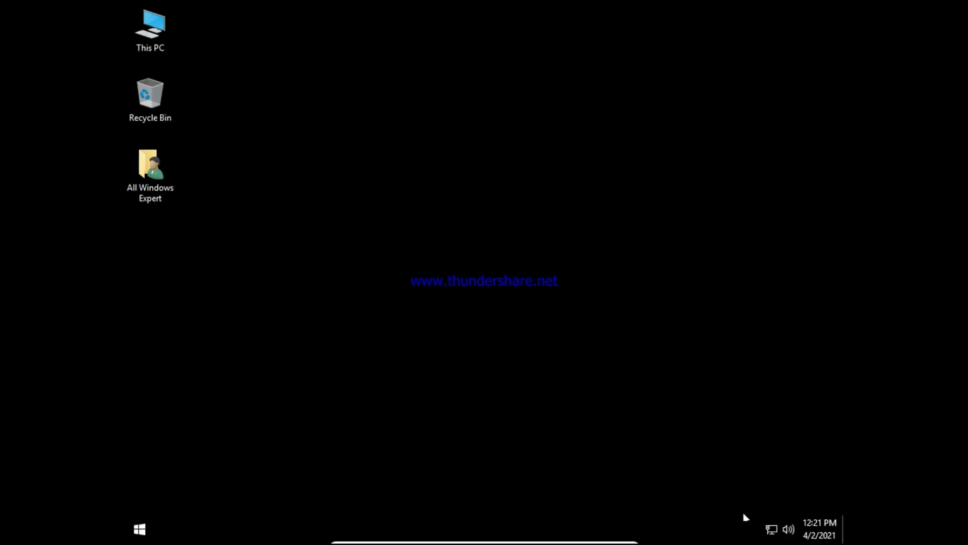
left_click(772, 528)
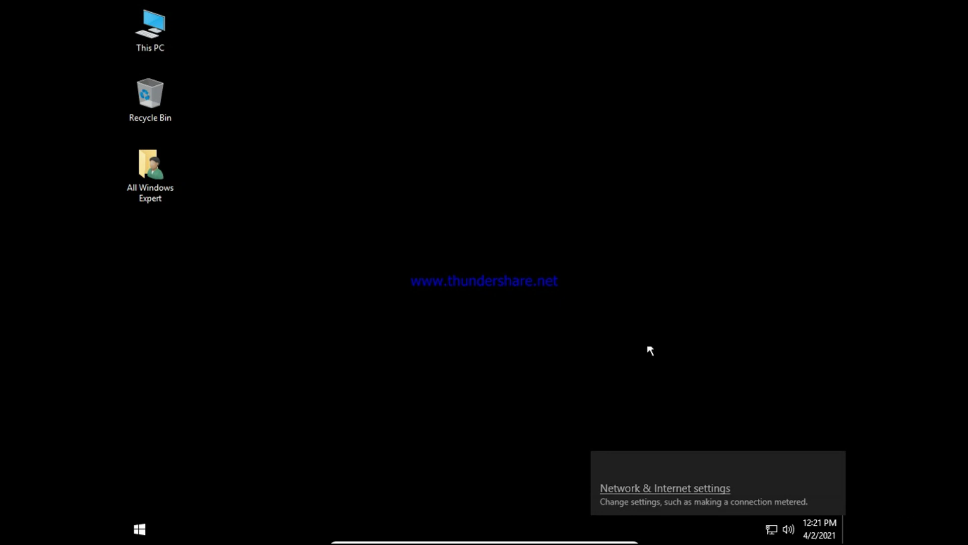
left_click(461, 374)
left_click(140, 528)
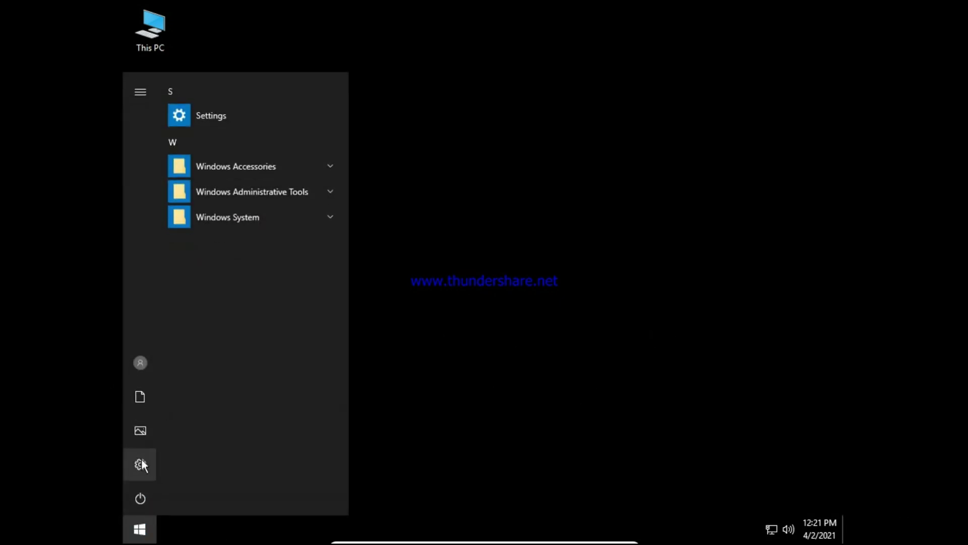
left_click(505, 190)
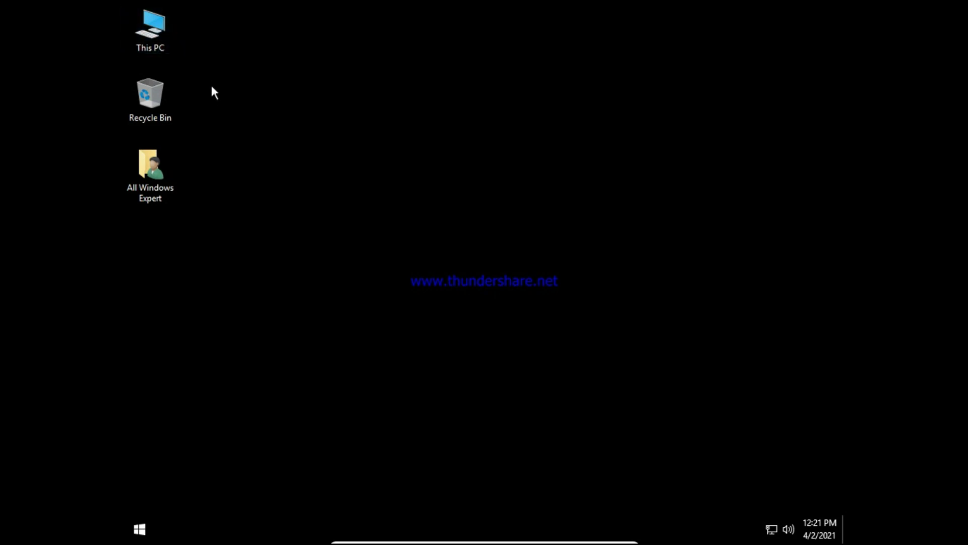
Show This PC in a maximized File Explorer window and open the properties of Local Disk (C:).
key("super+e")
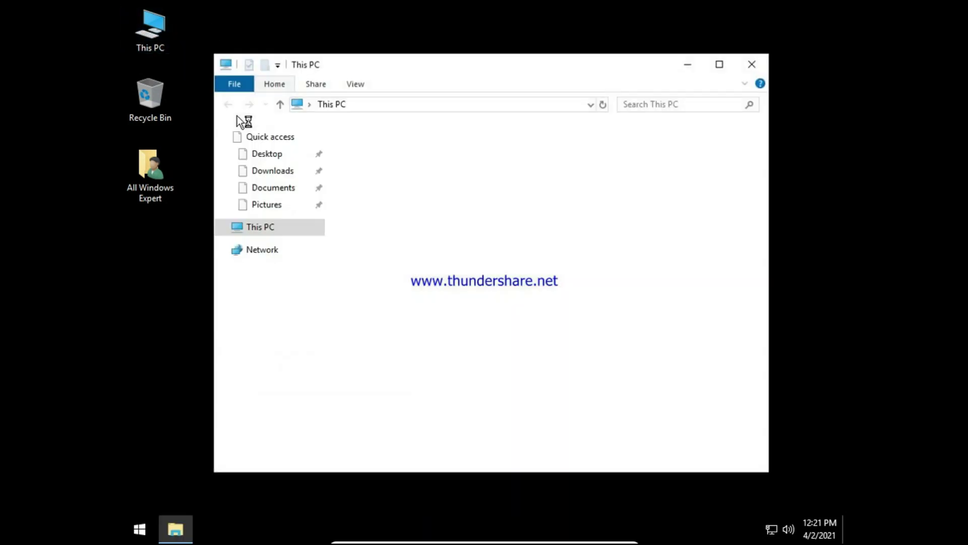
left_click(719, 64)
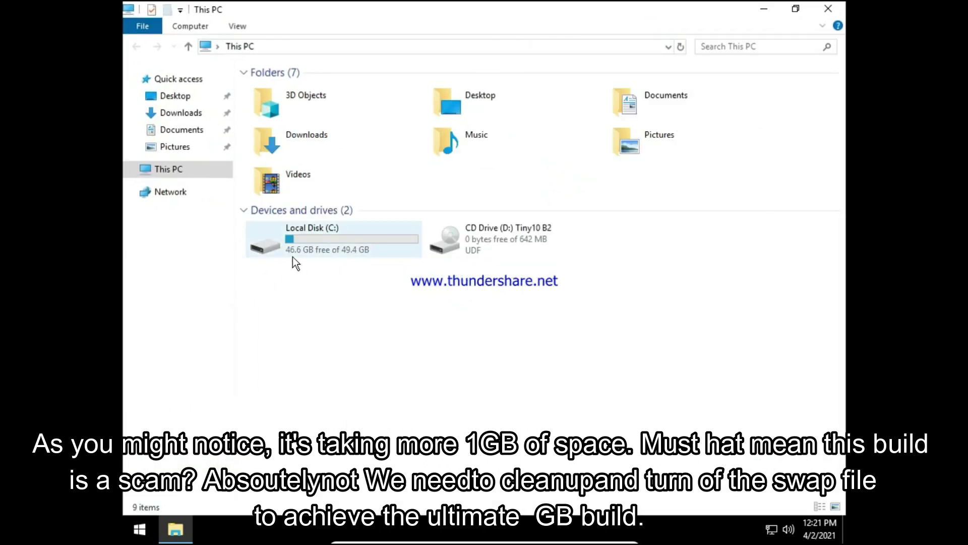
right_click(312, 253)
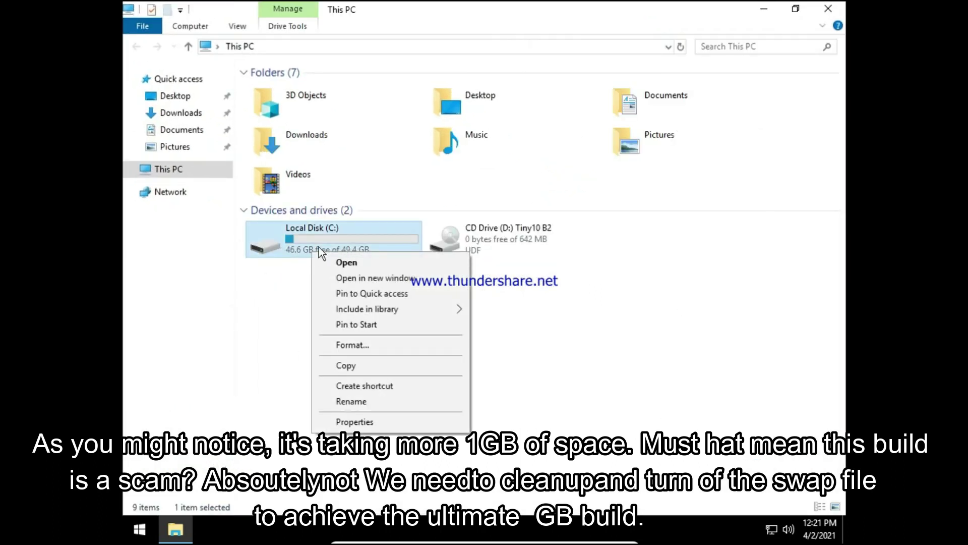
left_click(330, 421)
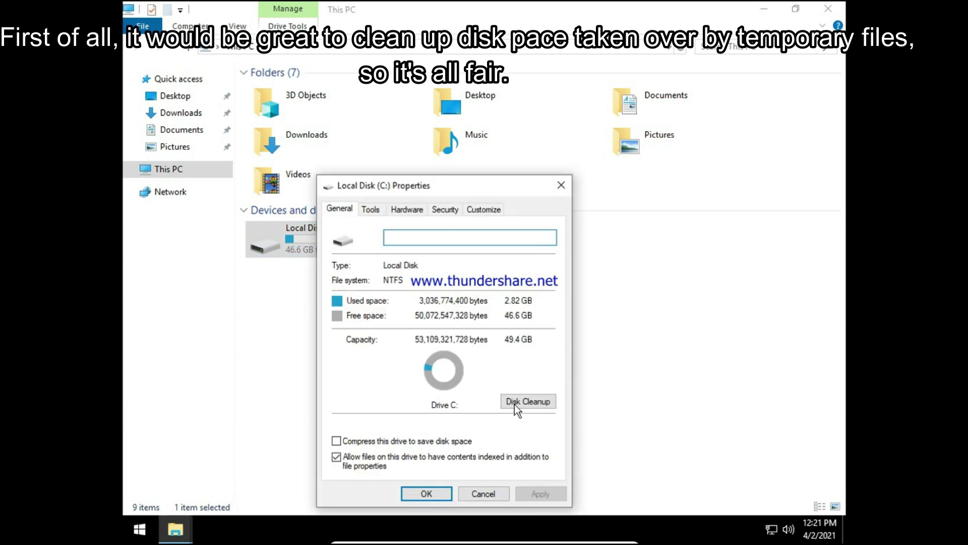
Run Disk Cleanup on drive C: for all listed file types except Recycle Bin, including Windows Update Cleanup, DirectX Shader Cache and Downloads, confirming permanent deletion.
left_click(533, 400)
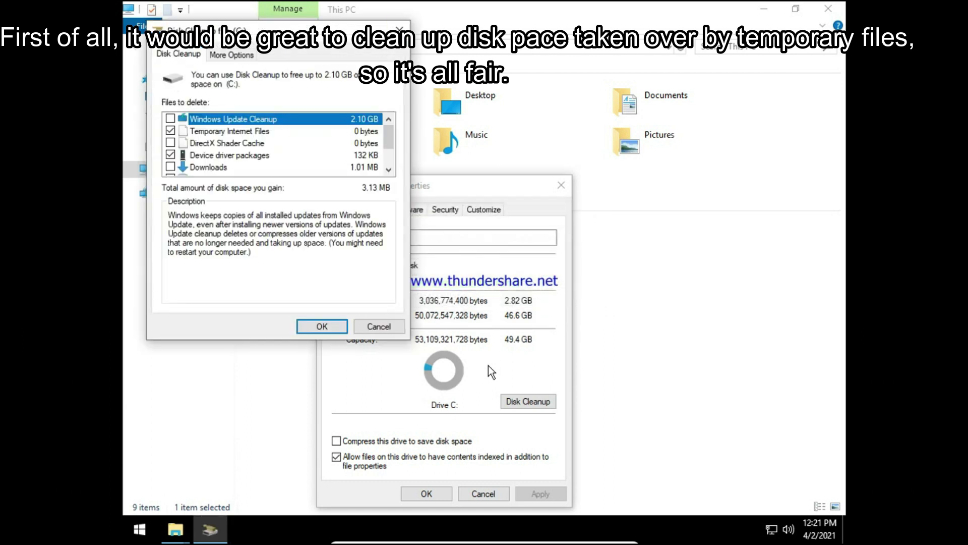
left_click(172, 119)
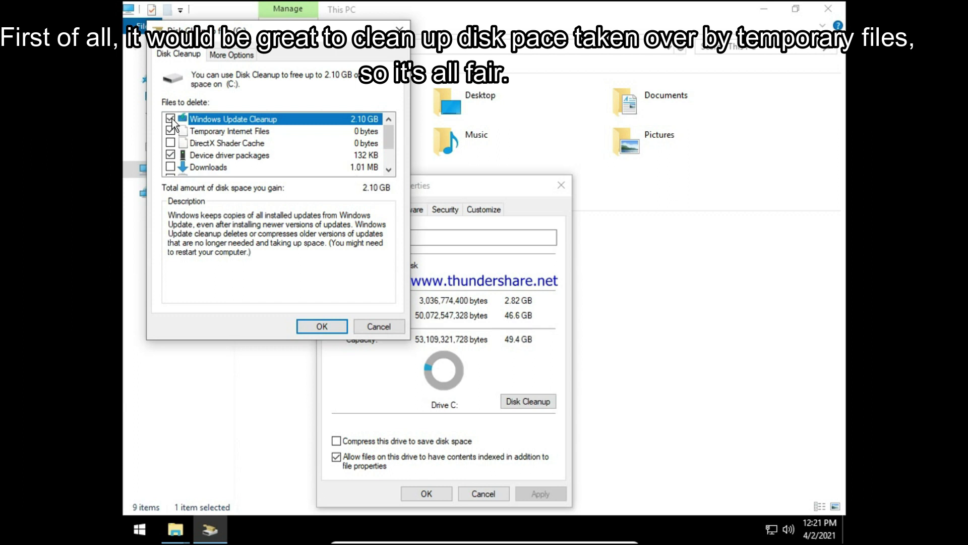
left_click(172, 155)
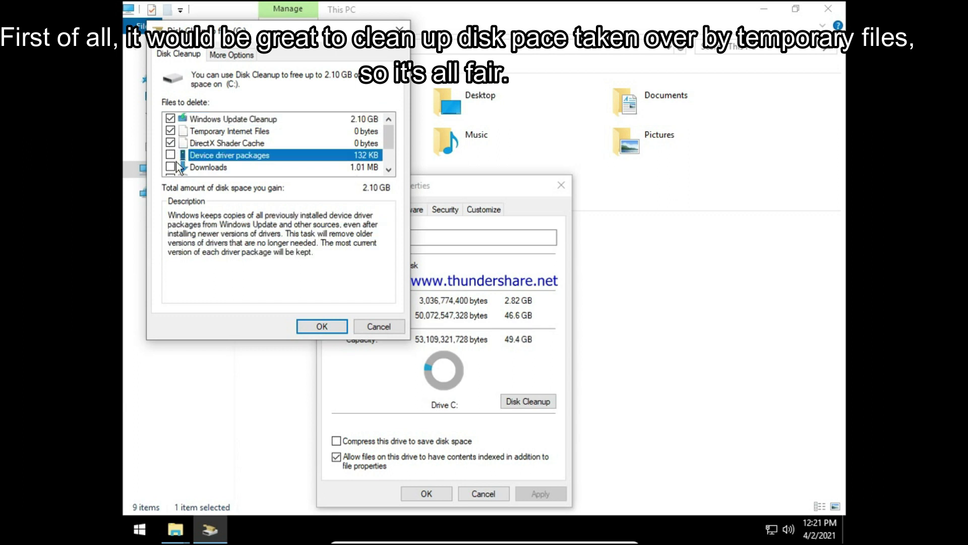
left_click(172, 167)
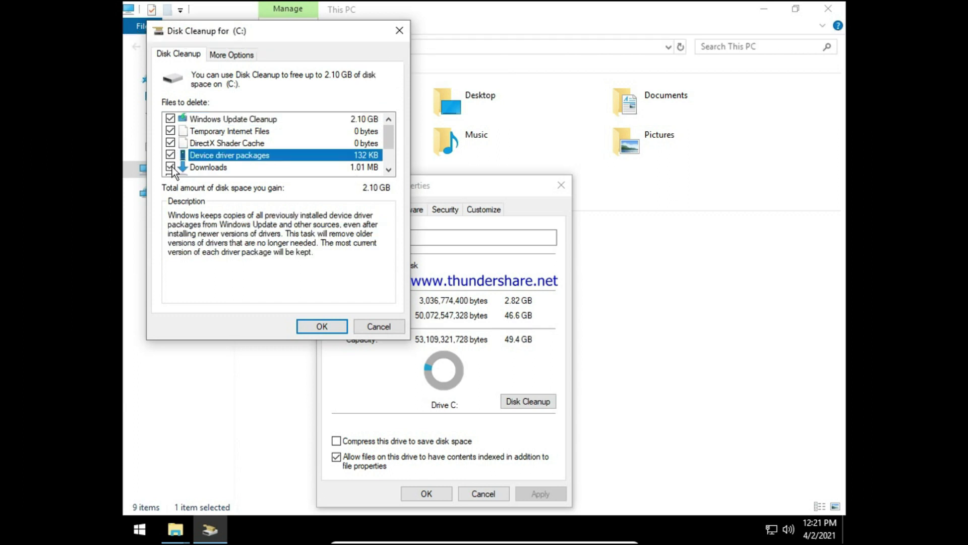
scroll(171, 166, "down", 1)
left_click(171, 155)
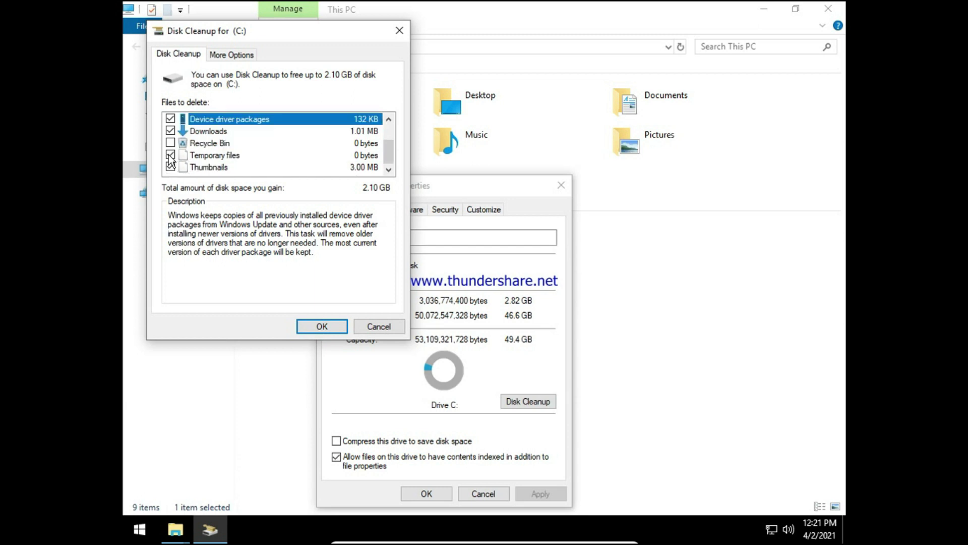
left_click(317, 329)
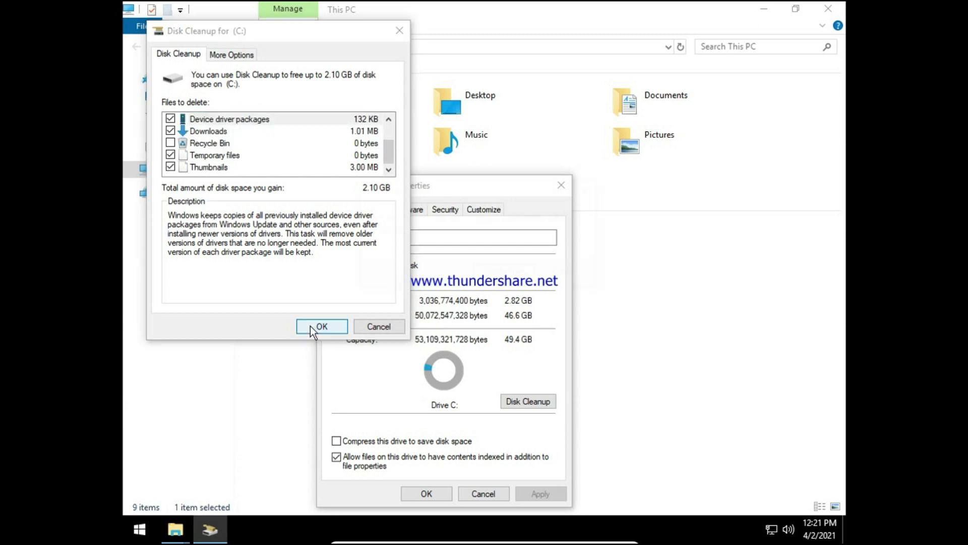
left_click(495, 279)
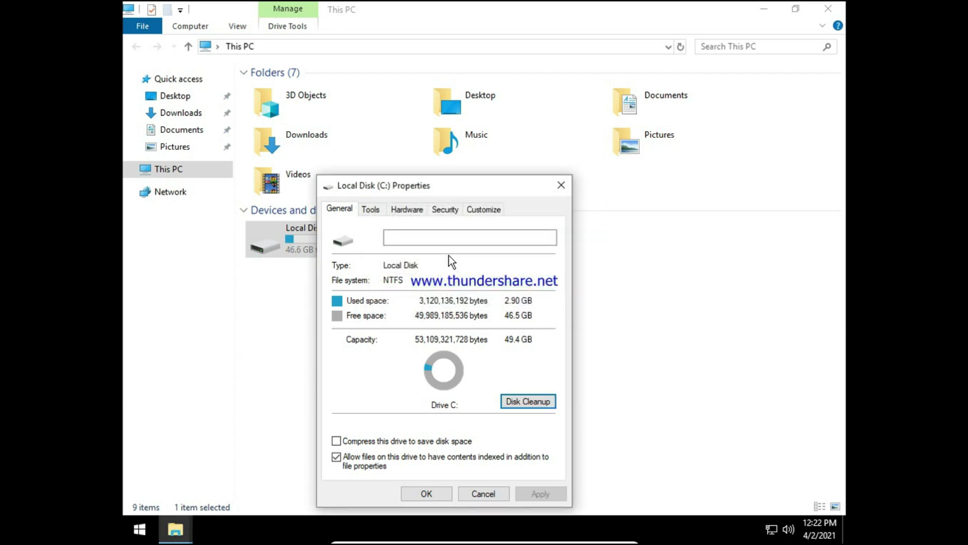
Reopen the properties of Local Disk (C:) to check its used and free space, and close them.
left_click(561, 185)
right_click(275, 234)
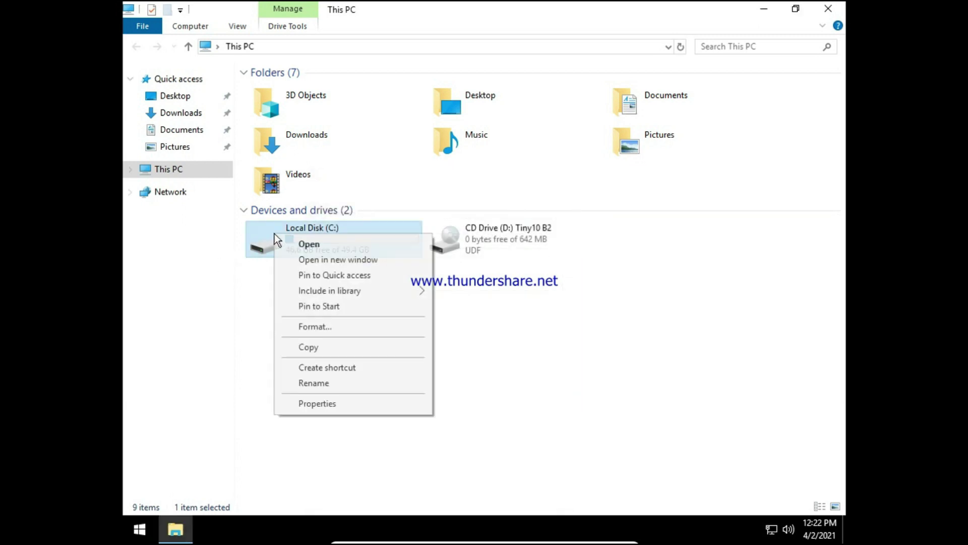
left_click(313, 404)
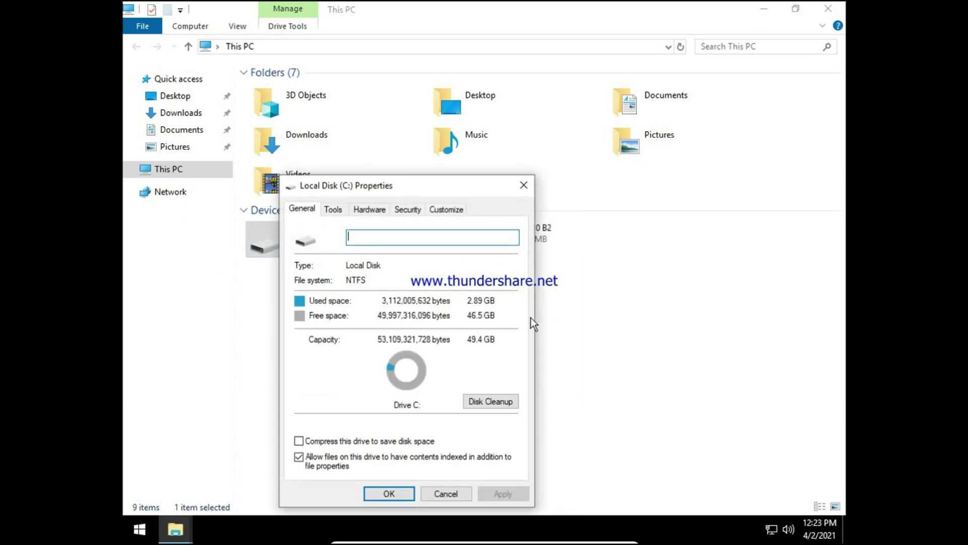
left_click(530, 185)
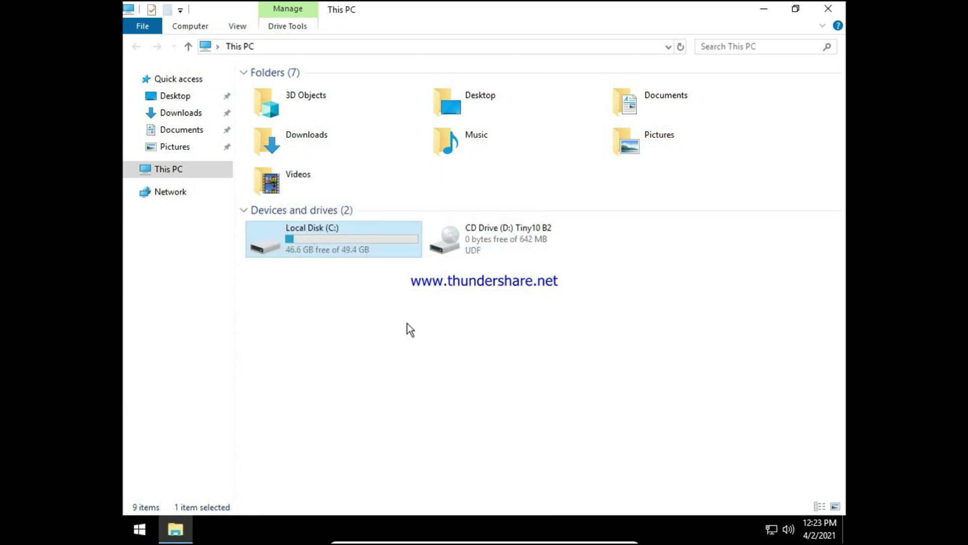
Open the computer's System properties in a maximized window and bring up the Virtual Memory settings from the advanced performance options.
right_click(407, 323)
left_click(442, 460)
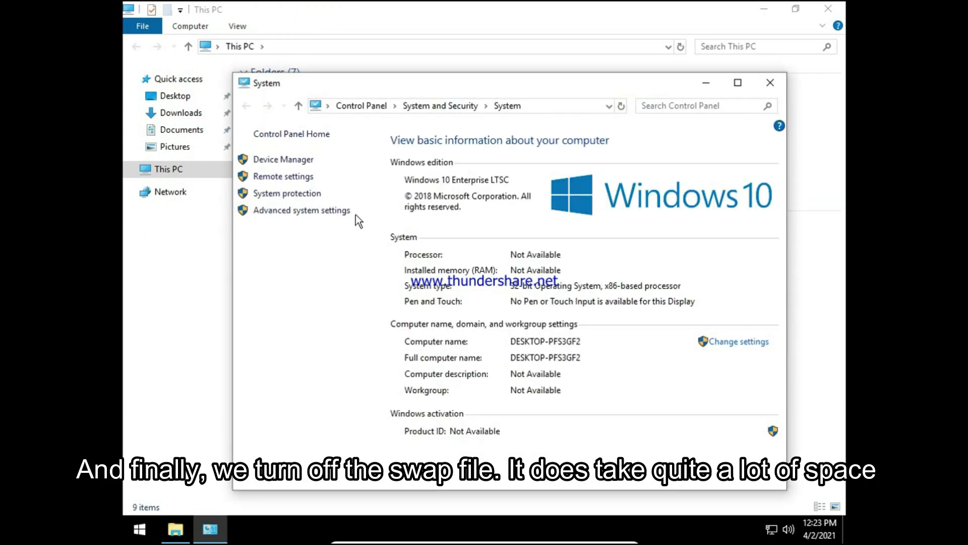
left_click(738, 82)
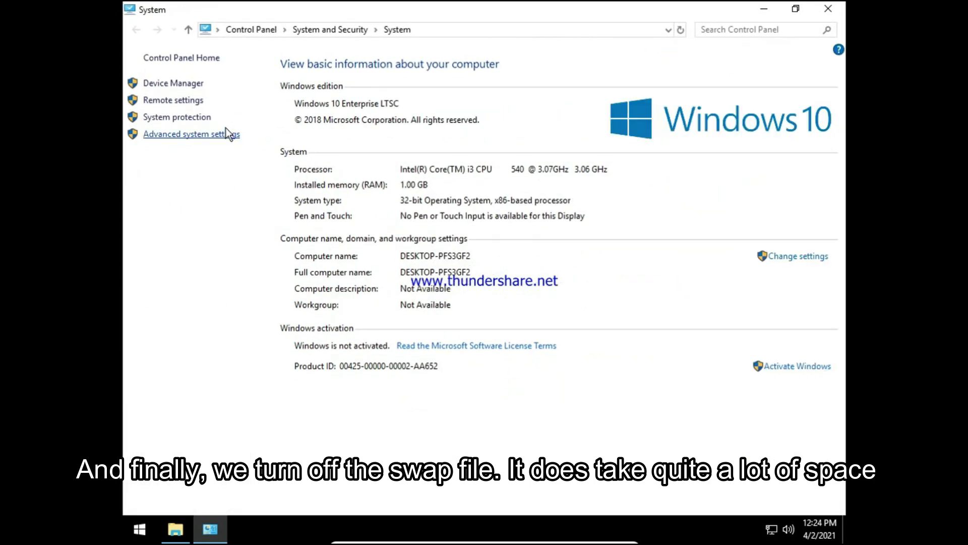
left_click(195, 134)
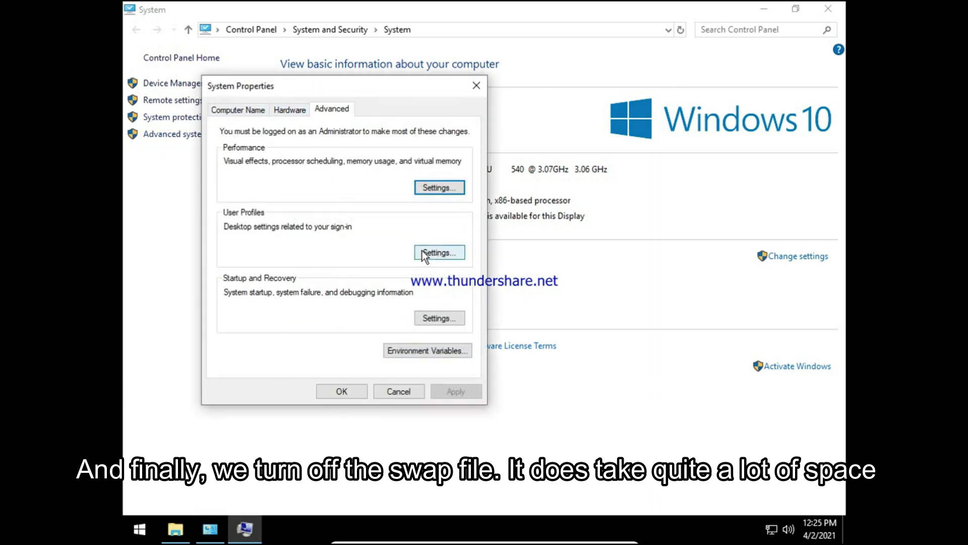
left_click(435, 183)
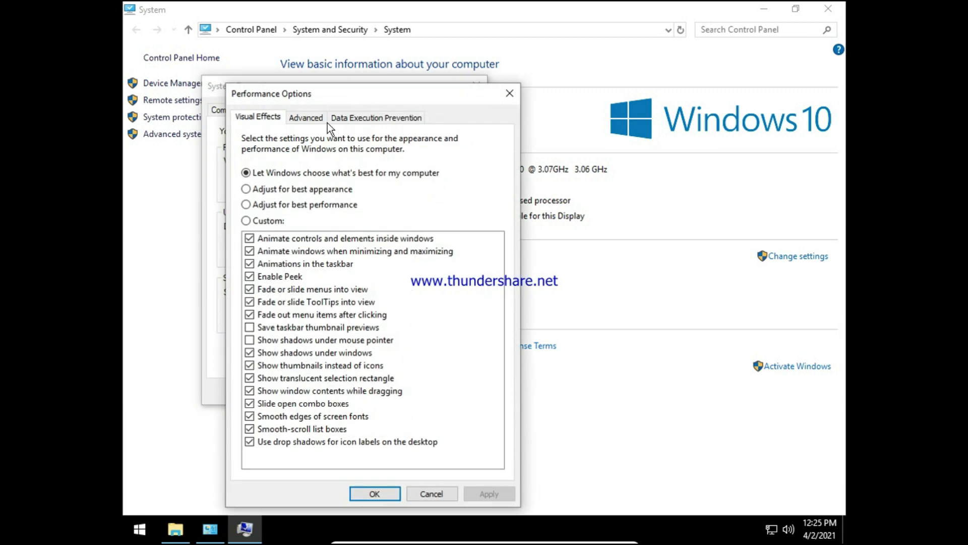
left_click(309, 119)
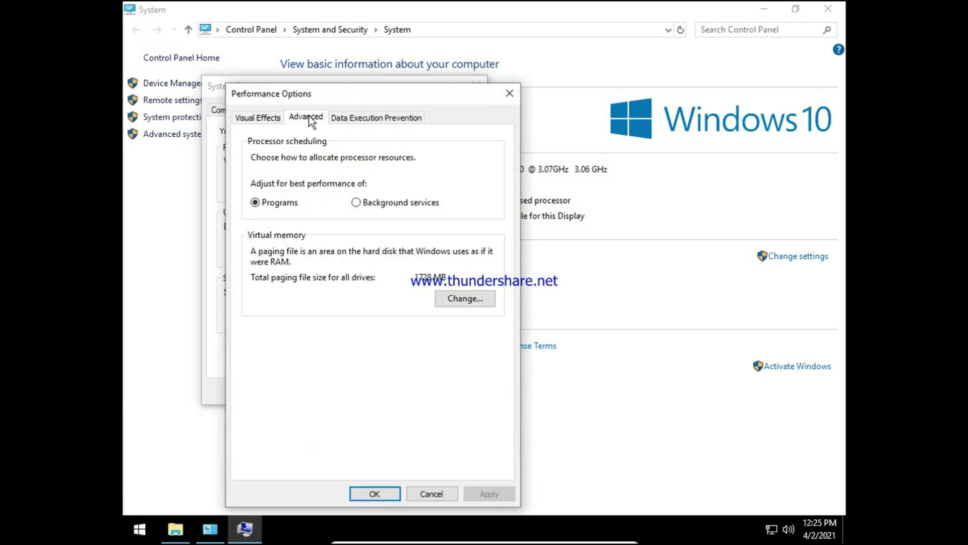
left_click(472, 297)
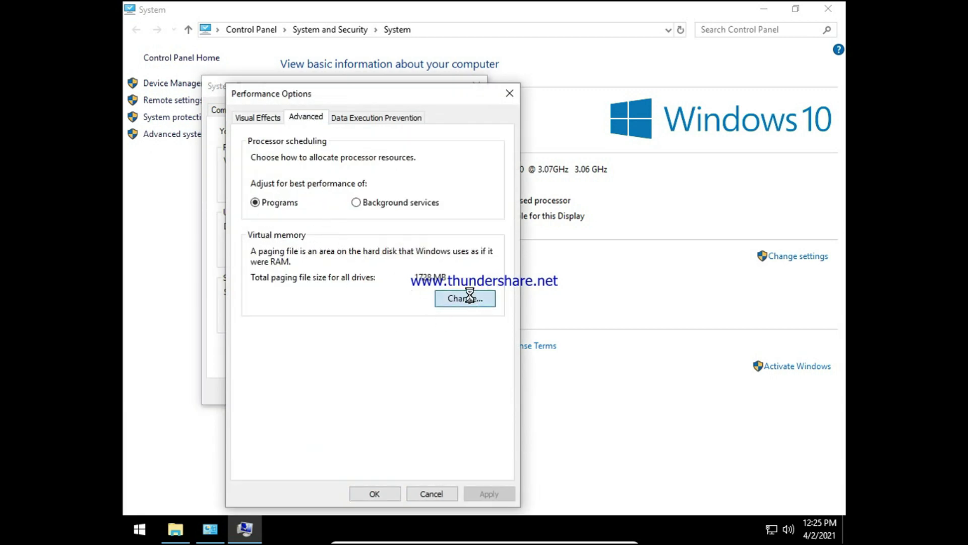
Turn off automatic paging file management, set drive C: to no paging file, and confirm the change through all open system dialogs and the System window.
left_click(259, 157)
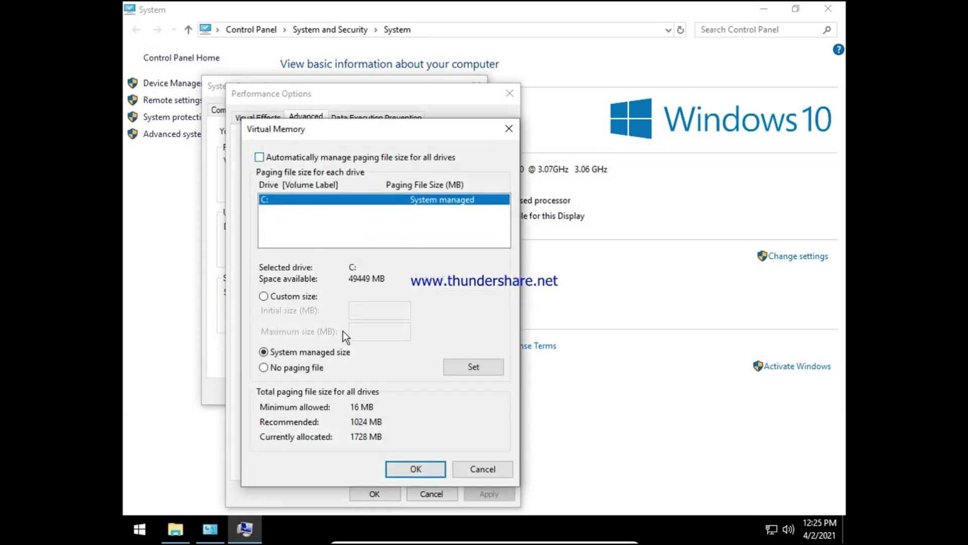
left_click(313, 367)
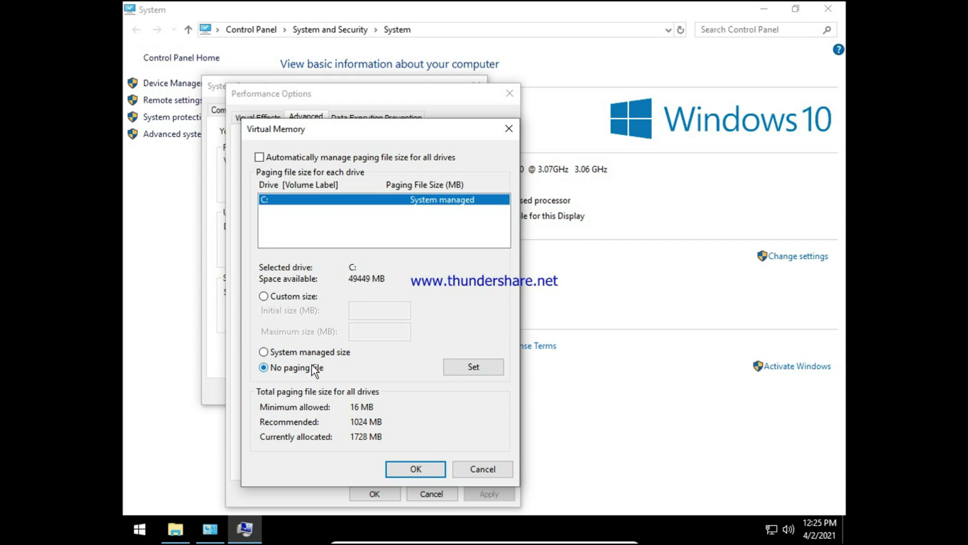
left_click(467, 365)
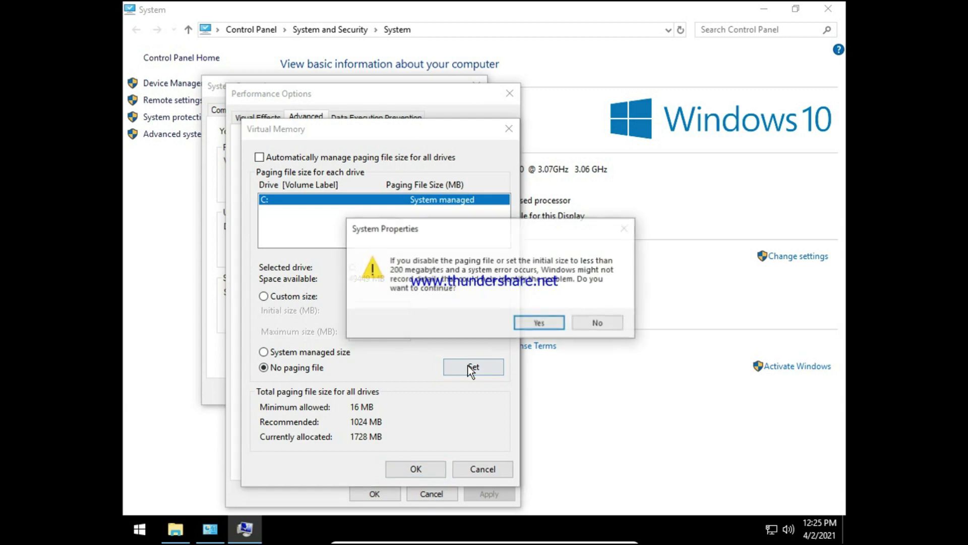
left_click(538, 322)
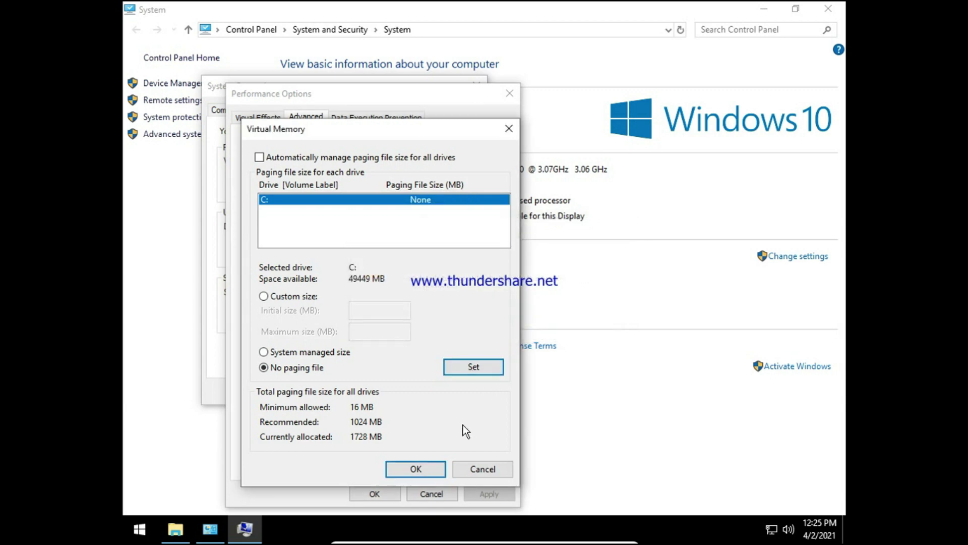
left_click(425, 468)
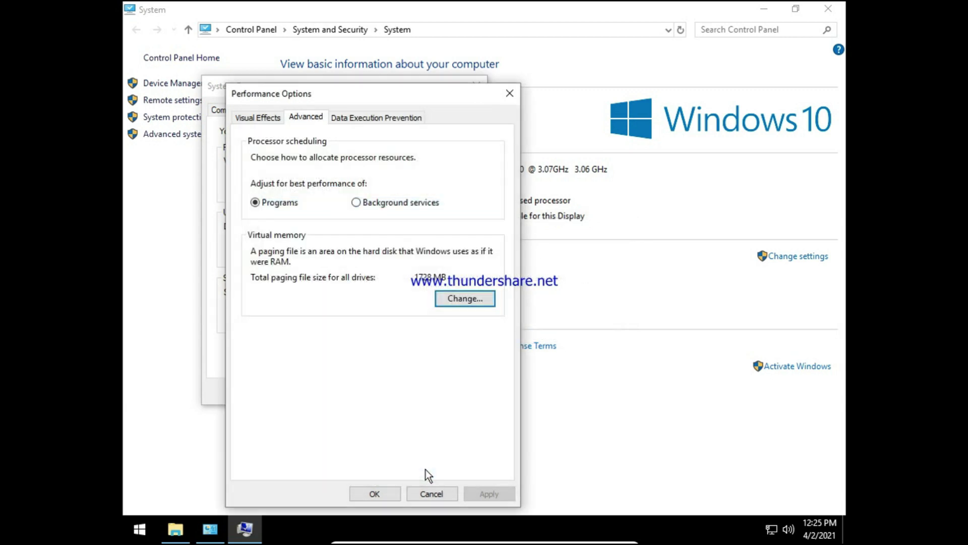
left_click(374, 495)
left_click(332, 395)
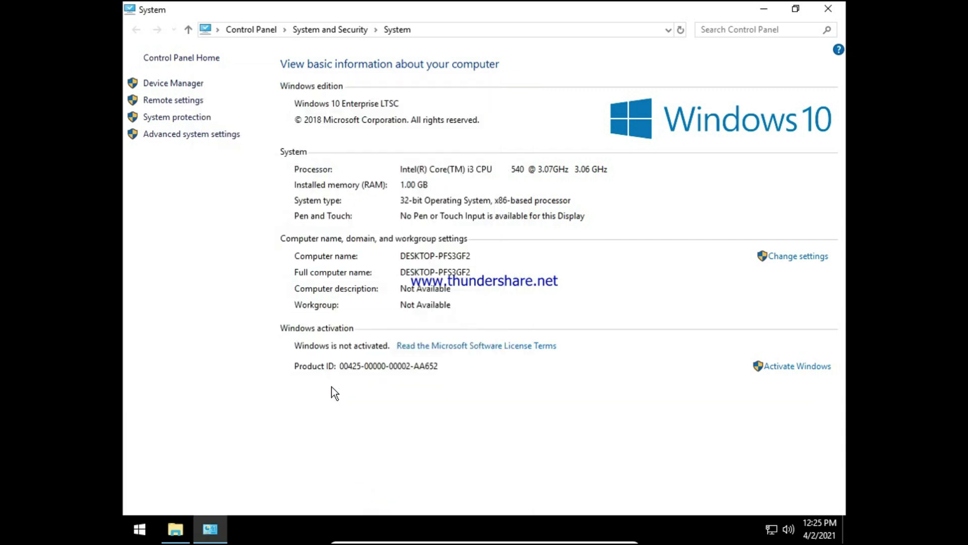
left_click(827, 9)
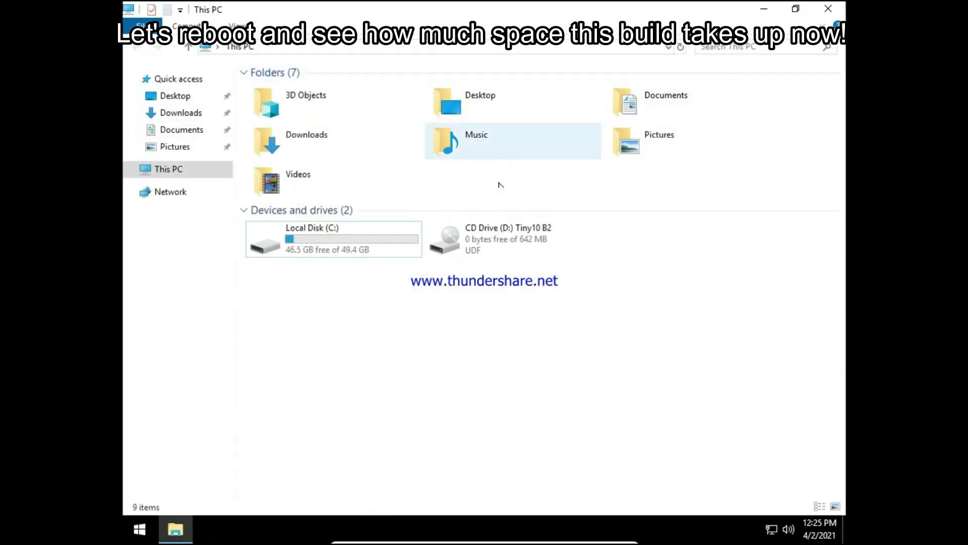
Restart the computer to apply the paging file change.
left_click(139, 529)
left_click(140, 497)
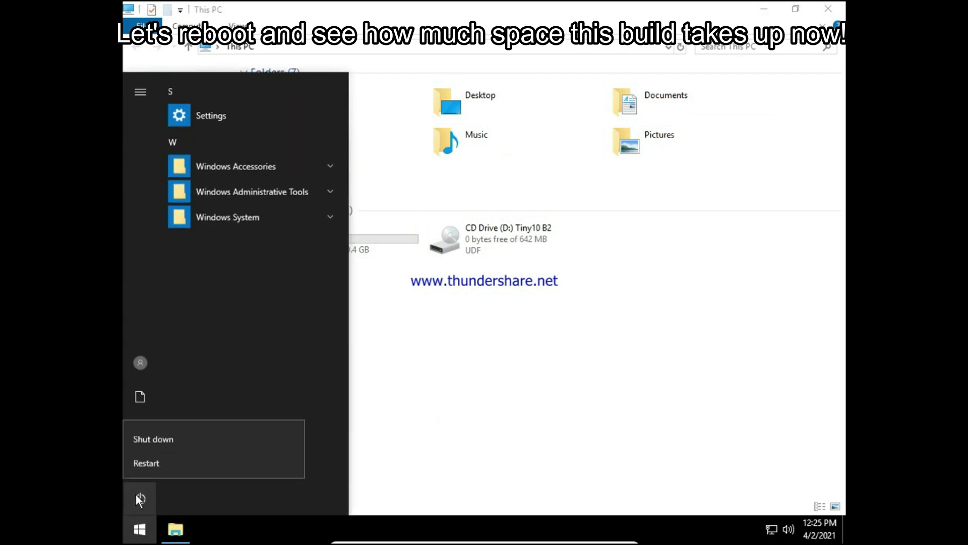
left_click(152, 463)
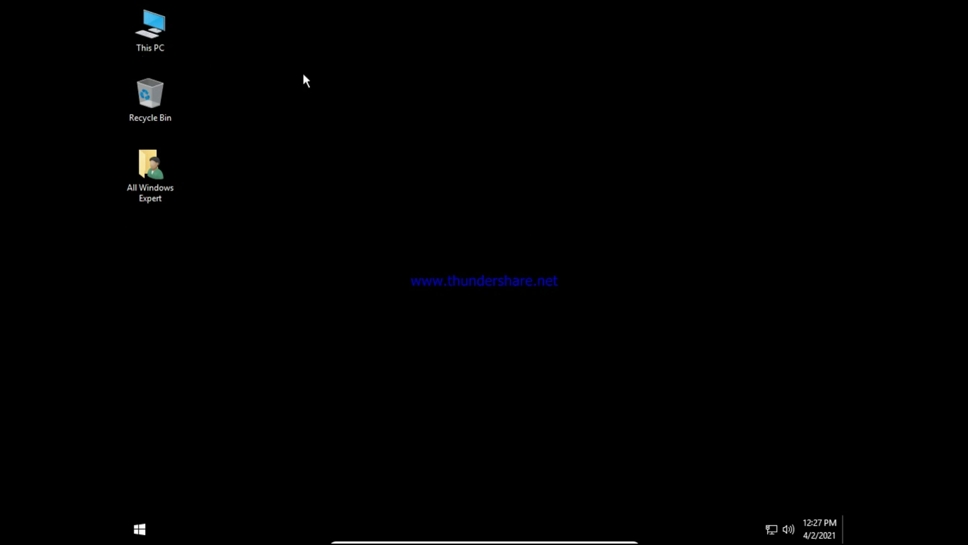
Open This PC and check the used and free space in the properties of Local Disk (C:), closing both windows when done.
right_click(302, 73)
left_click(328, 117)
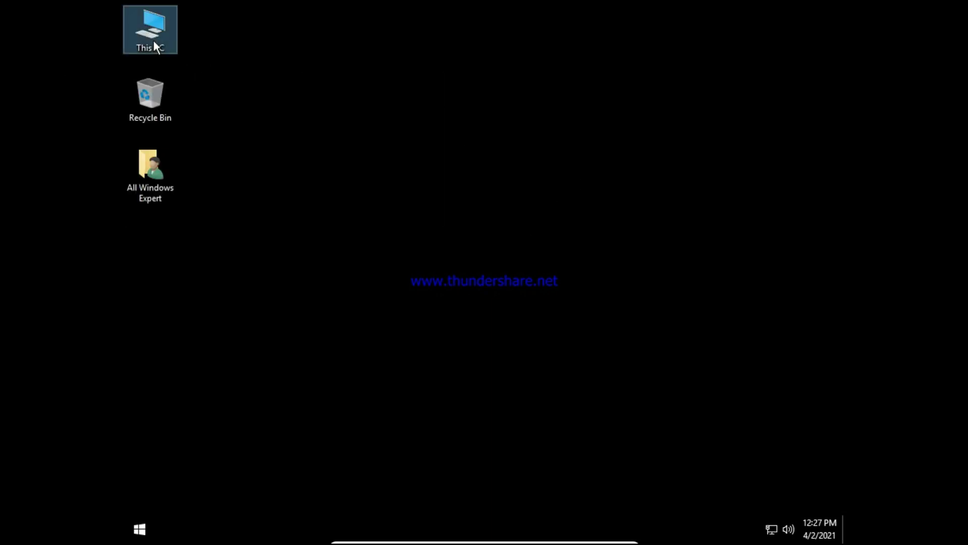
key("super+e")
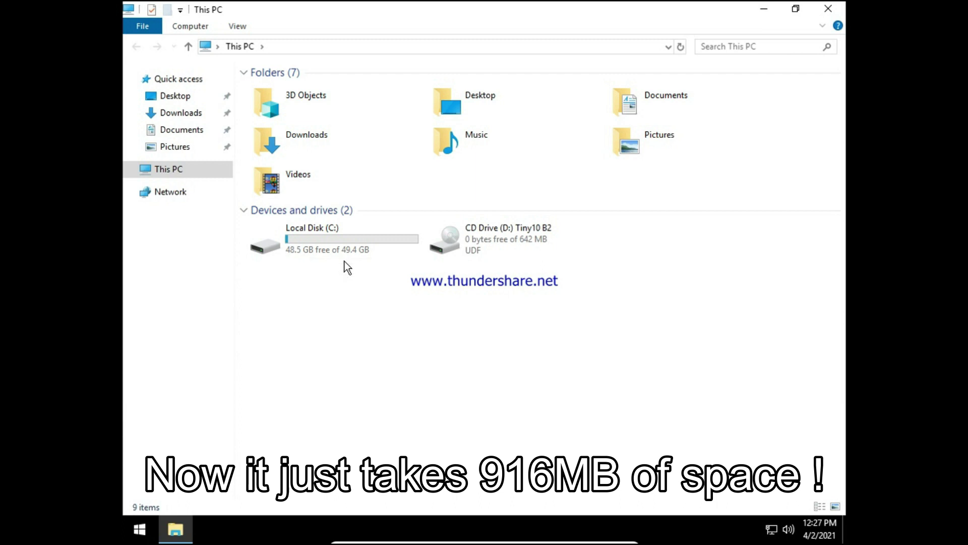
mouse_move(315, 260)
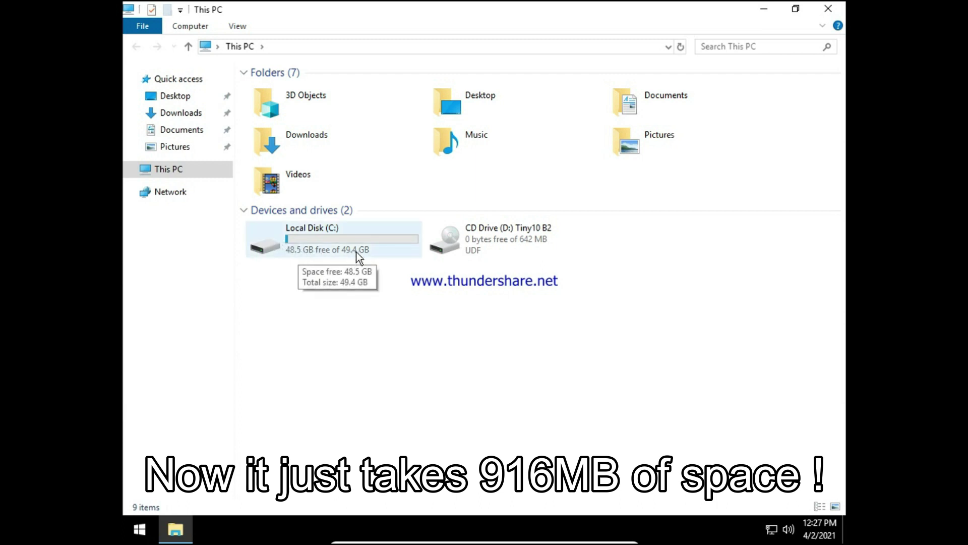
right_click(338, 242)
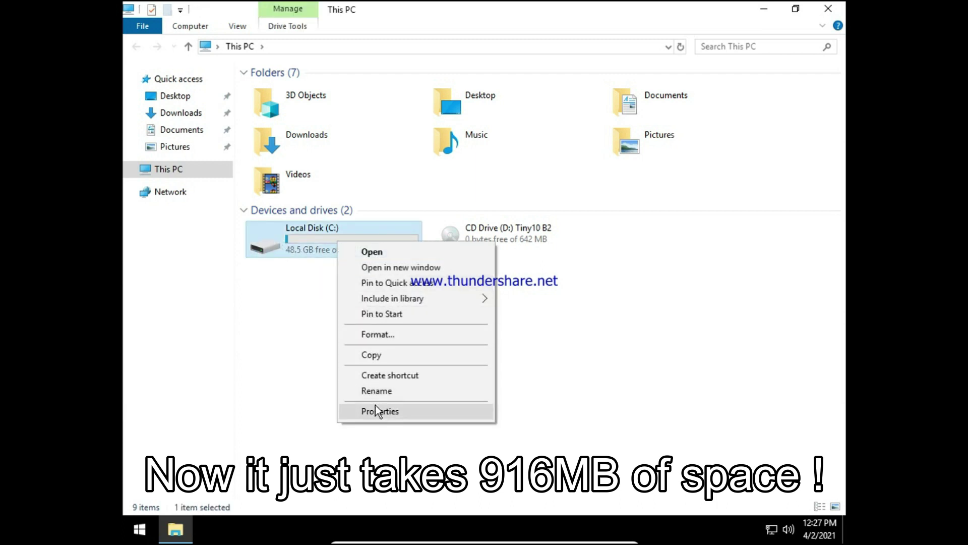
left_click(375, 410)
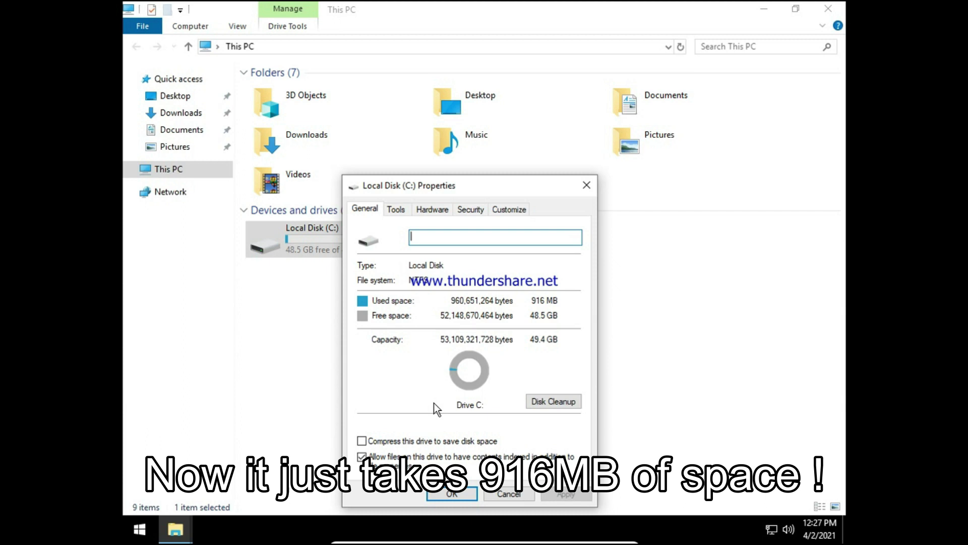
left_click(467, 491)
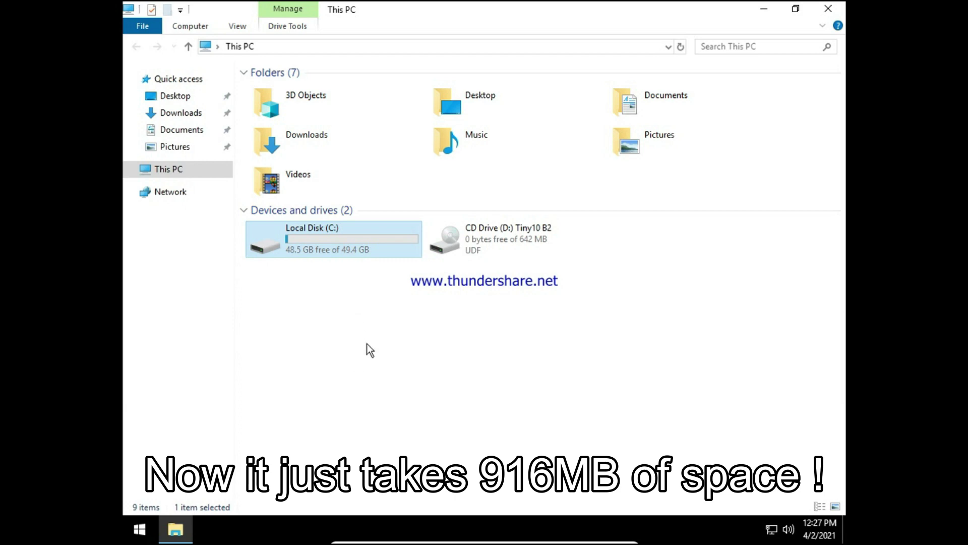
left_click(830, 10)
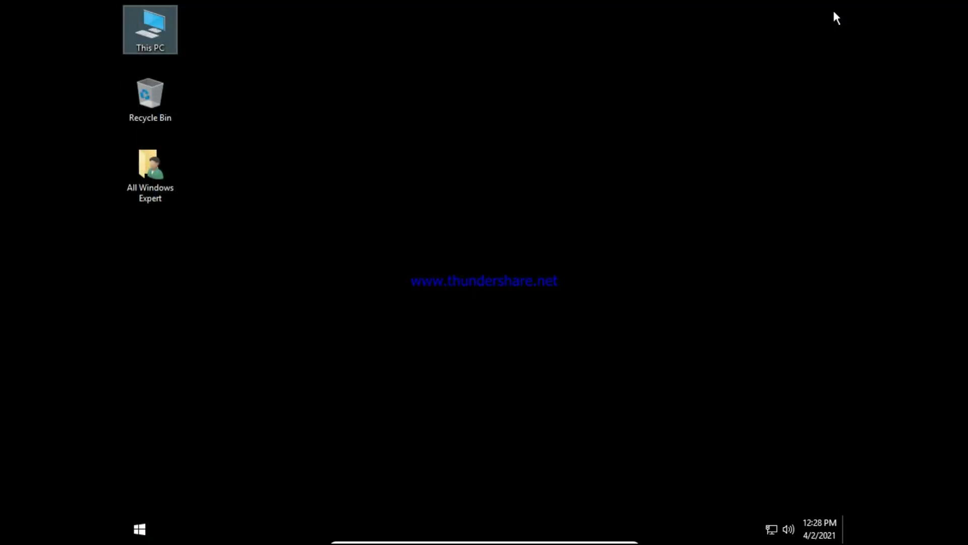